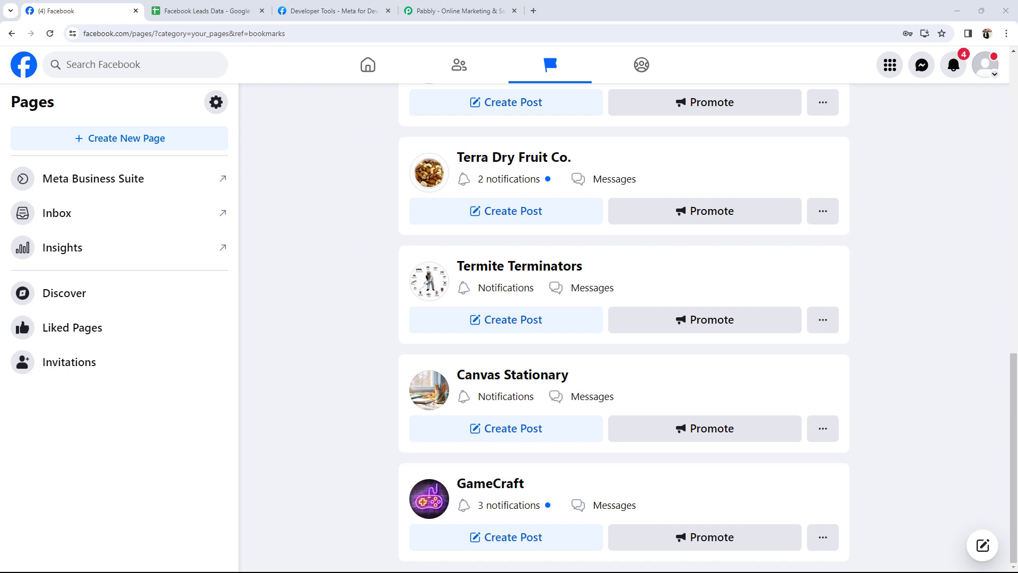
Step: Compare the Facebook Pages list with the empty Facebook Leads Data sheet, then open the Pabbly site
{"action": "left_click", "coordinate": [212, 11]}
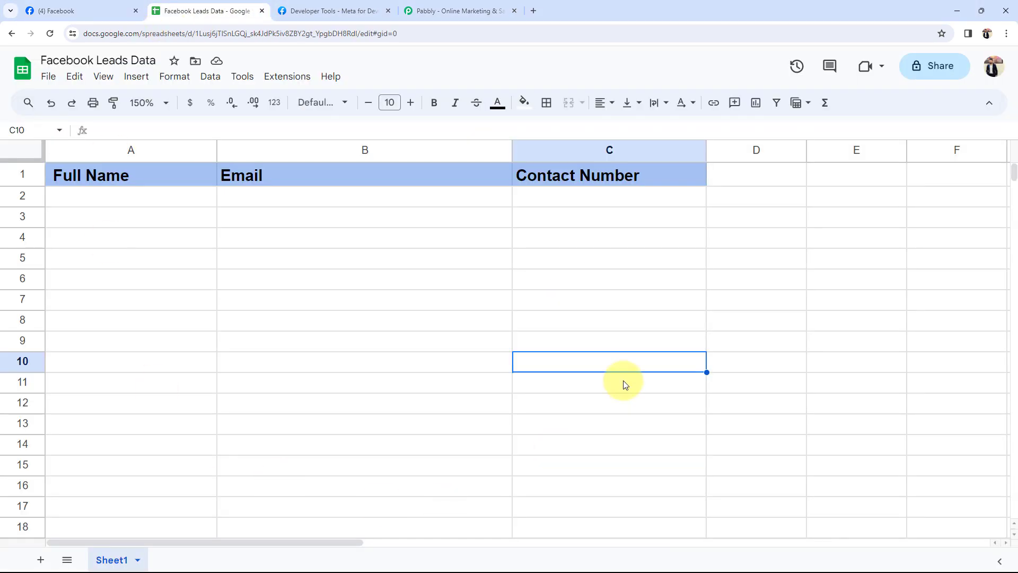
{"action": "left_click", "coordinate": [88, 10]}
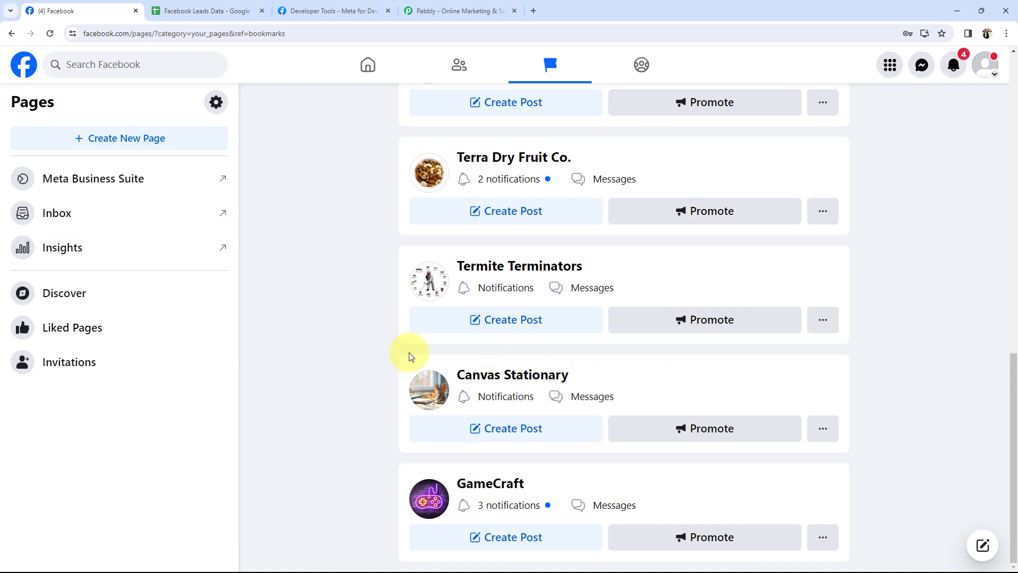
{"action": "left_click", "coordinate": [197, 9]}
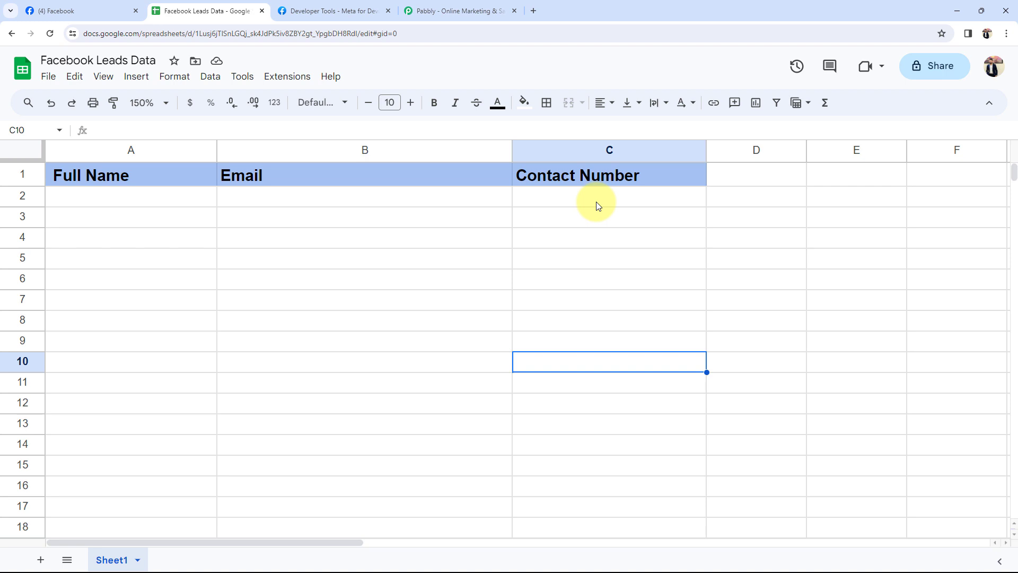
{"action": "left_click", "coordinate": [71, 10]}
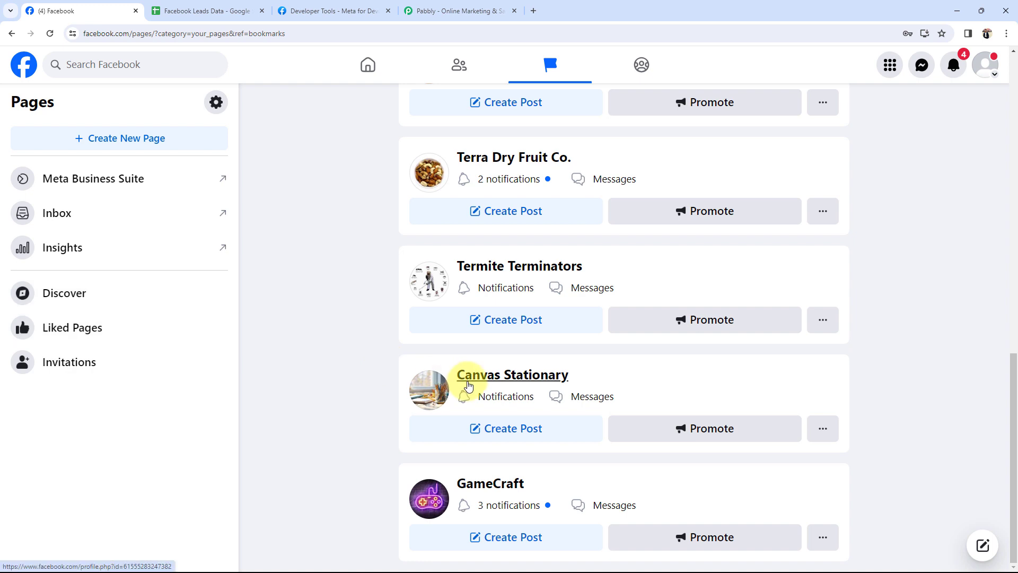
{"action": "left_click", "coordinate": [456, 10]}
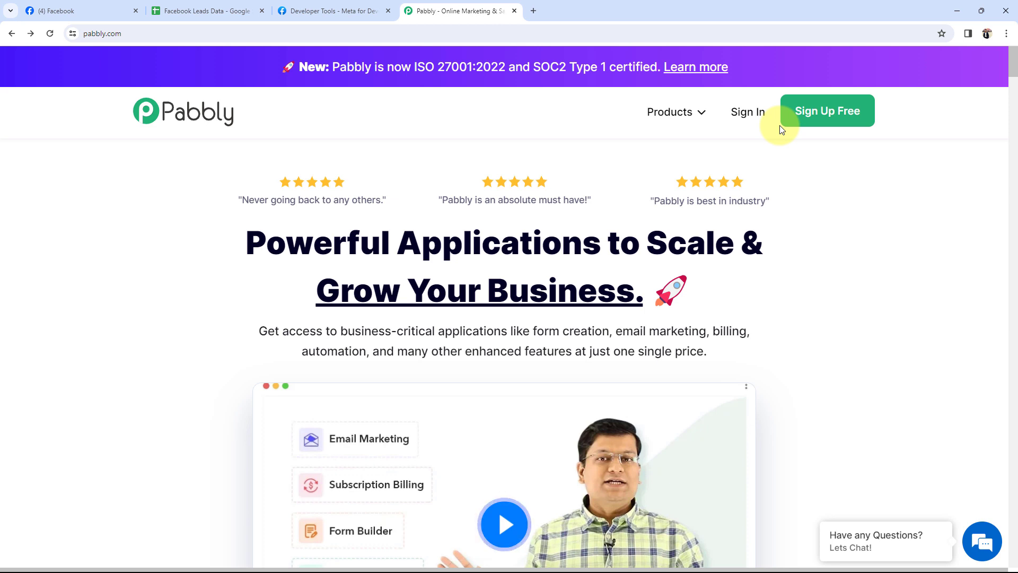
Step: Sign in to Pabbly and launch Pabbly Connect from the apps list in a new tab
{"action": "left_click", "coordinate": [748, 111]}
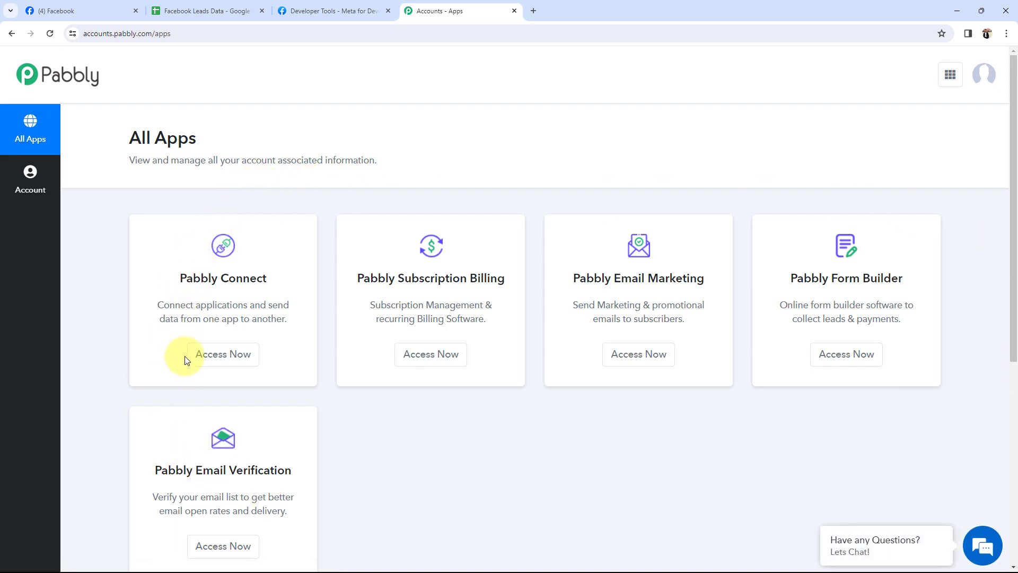
{"action": "left_click_drag", "start_coordinate": [180, 278], "coordinate": [269, 278]}
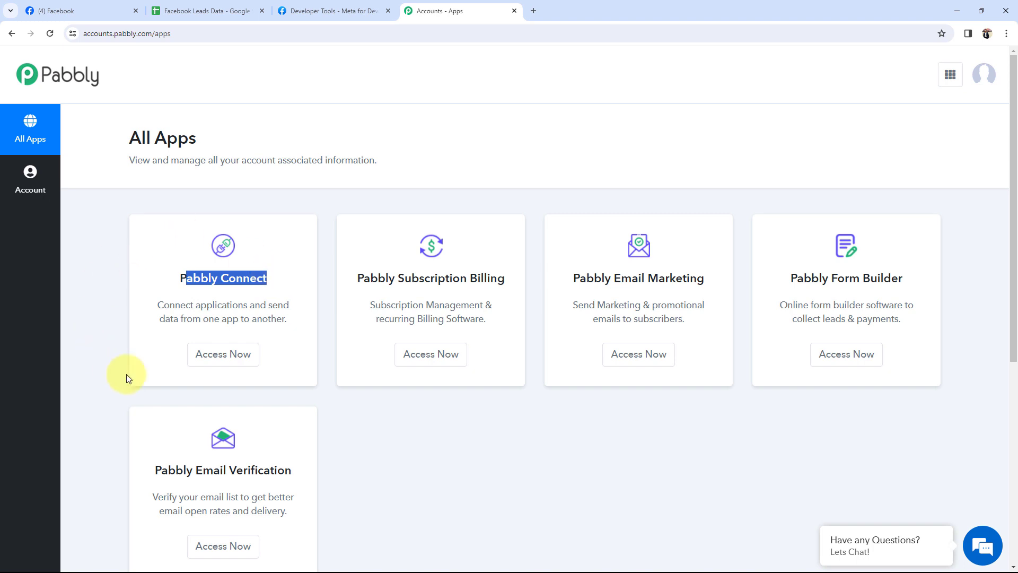
{"action": "left_click", "coordinate": [222, 354]}
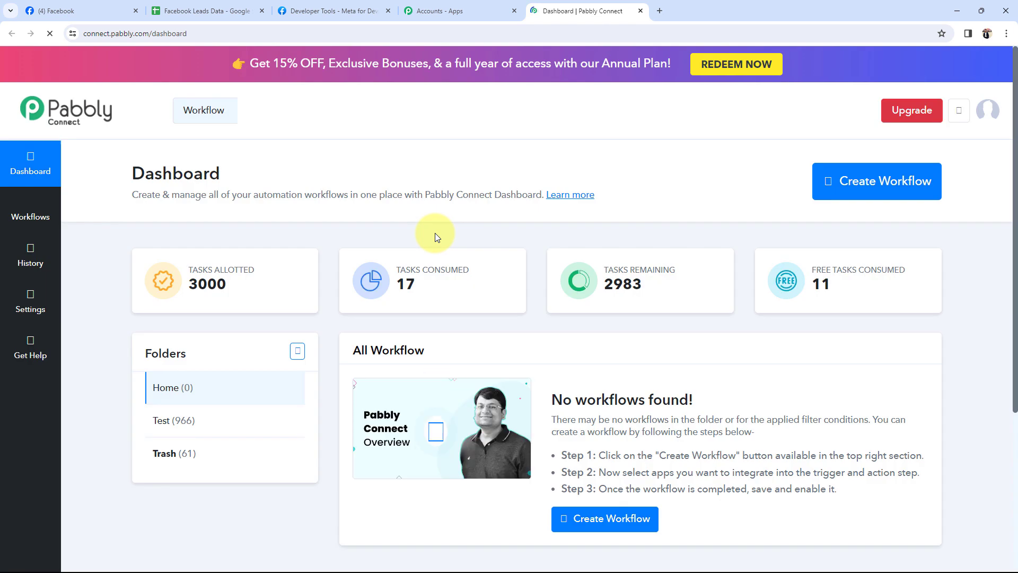
Step: From the Pabbly Connect Dashboard, begin a new workflow to bring up the Create Workflow form
{"action": "left_click_drag", "start_coordinate": [113, 172], "coordinate": [227, 173]}
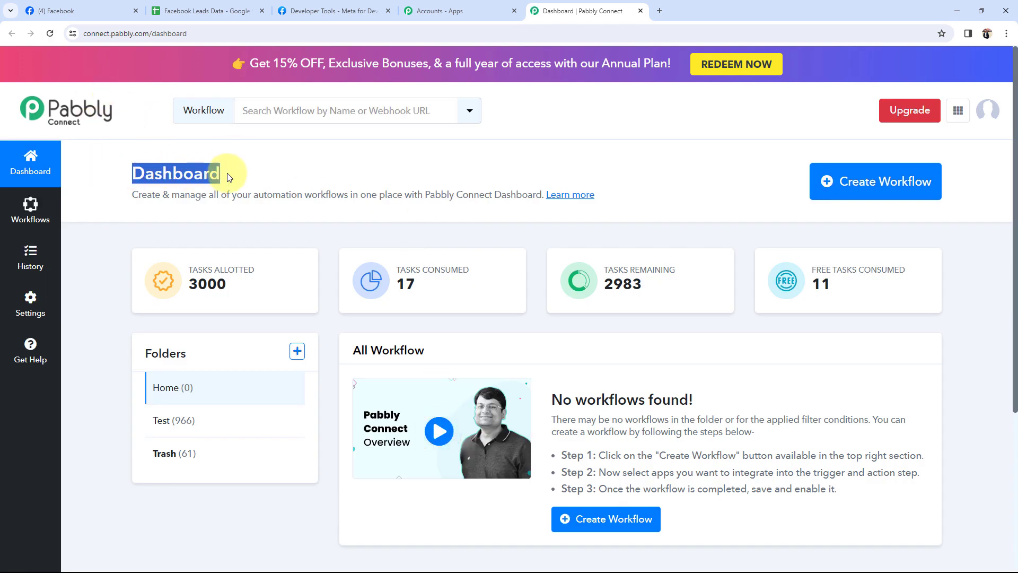
{"action": "left_click", "coordinate": [257, 168]}
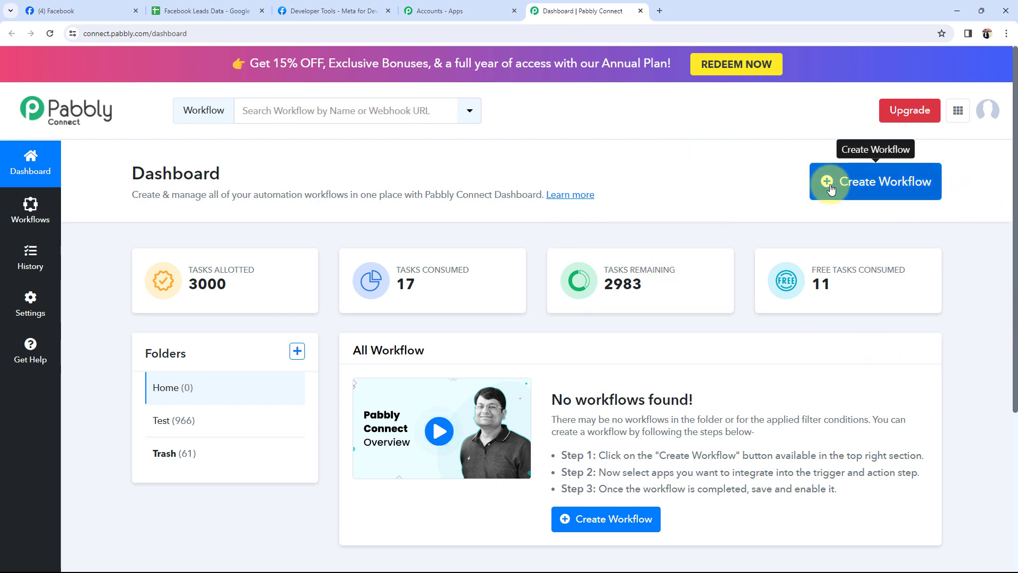
{"action": "left_click", "coordinate": [828, 184]}
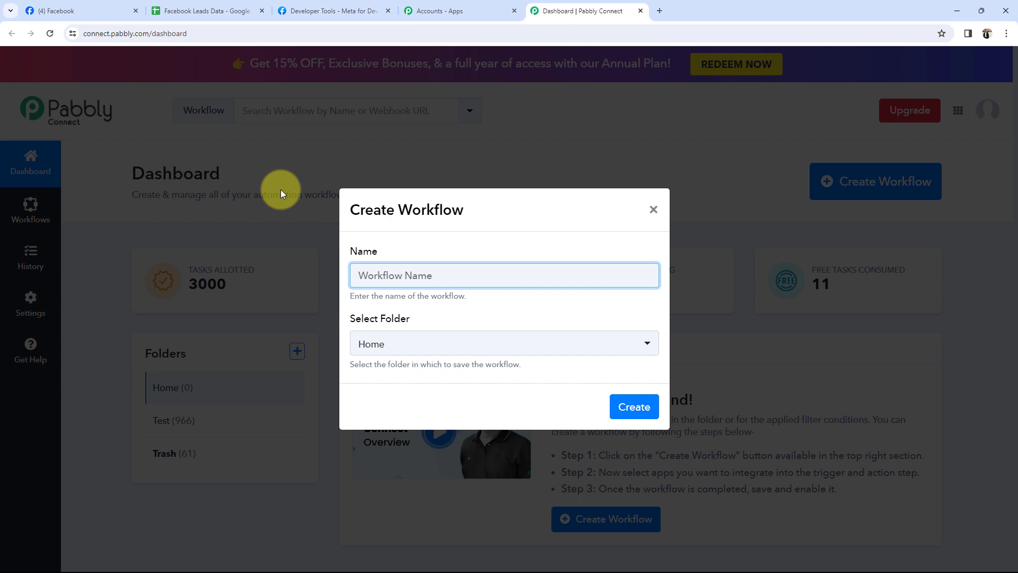
Step: Create the workflow 'Add Stationery Business Lead to Google Sheets' in the Home folder
{"action": "type", "text": "Add Stationery Business Lead to Google Sheets"}
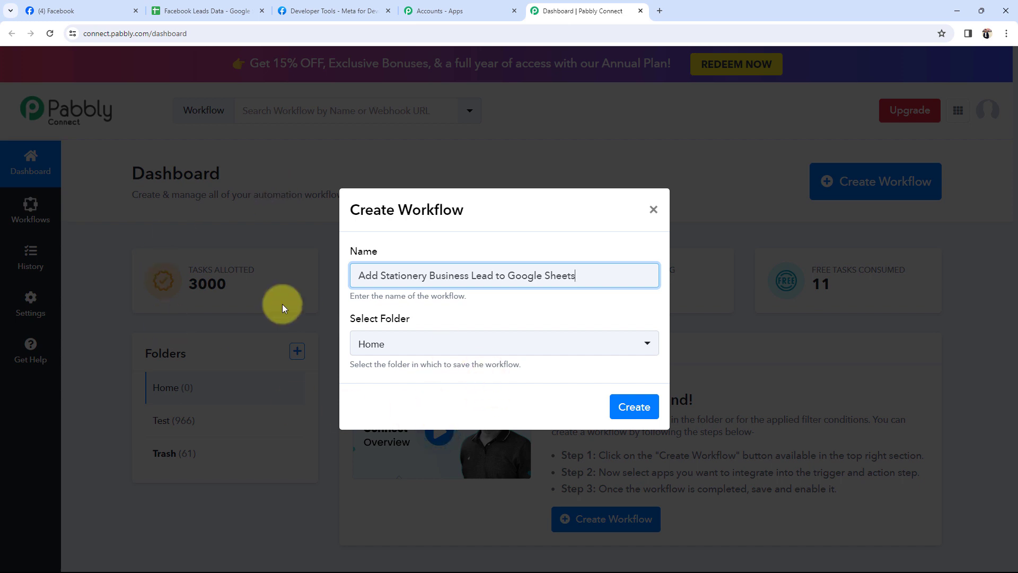
{"action": "left_click", "coordinate": [360, 347]}
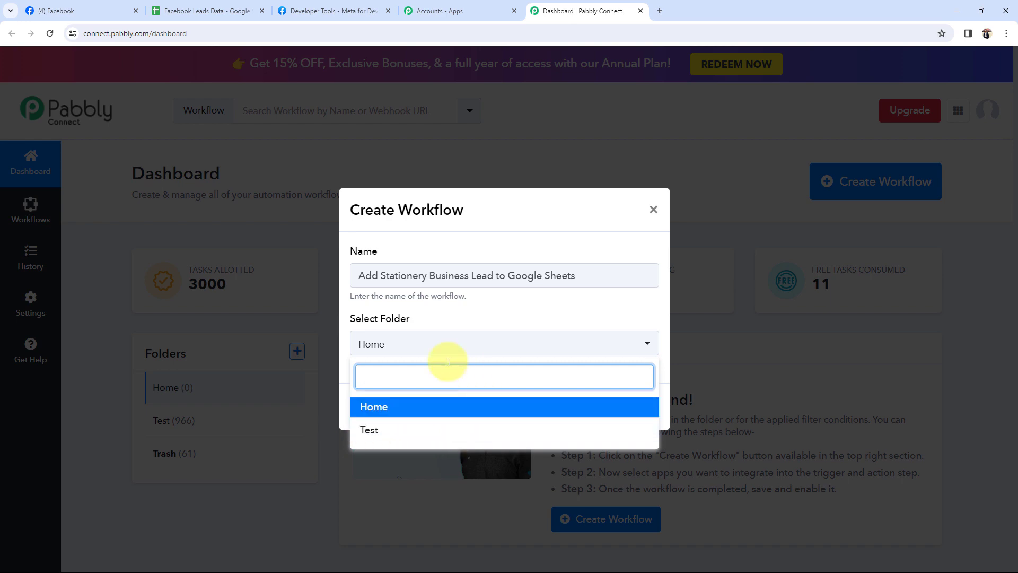
{"action": "left_click", "coordinate": [374, 406]}
{"action": "left_click", "coordinate": [619, 406]}
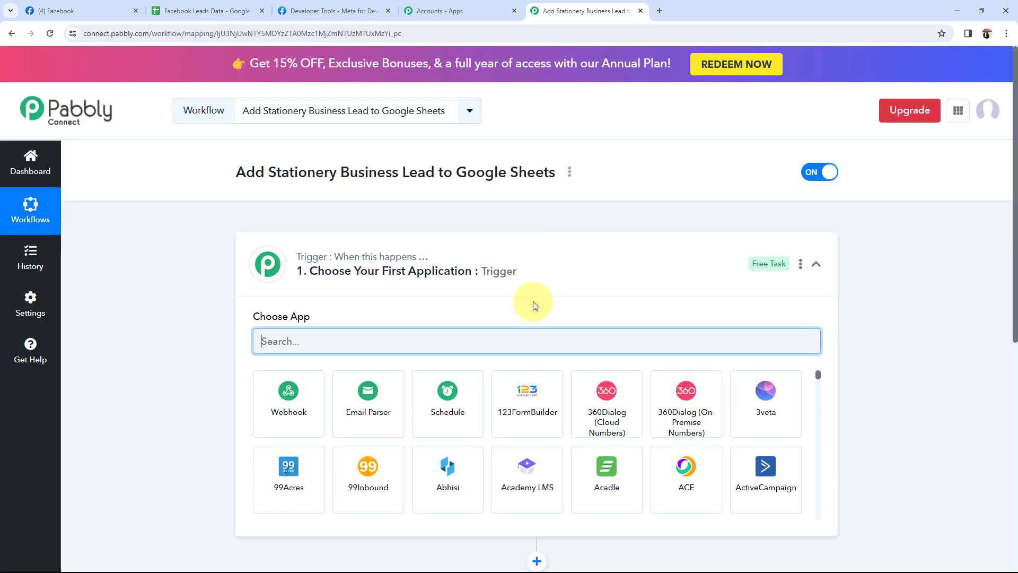
Step: Collapse the empty trigger step and go back to the Facebook Pages list
{"action": "left_click", "coordinate": [537, 252]}
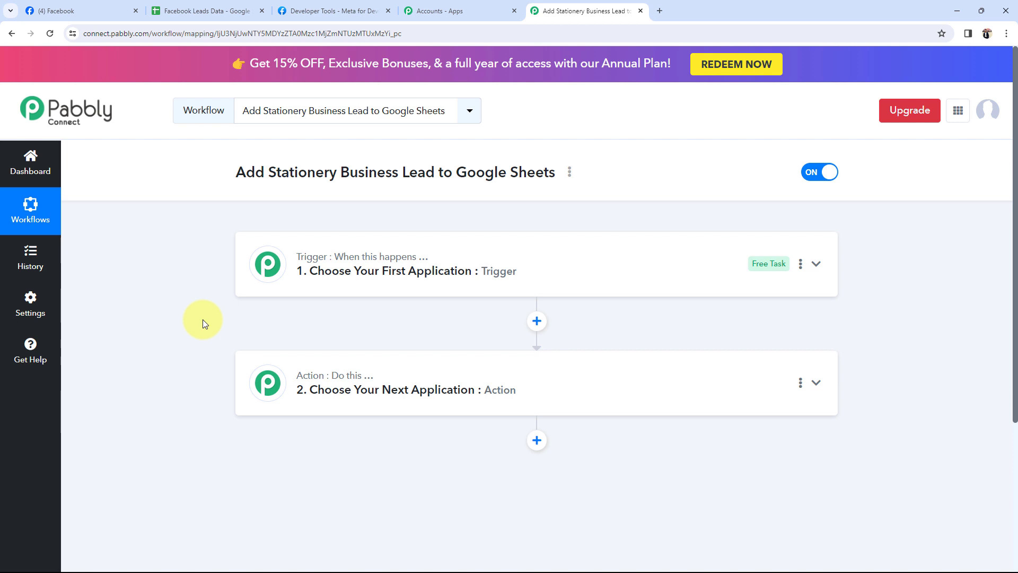
{"action": "left_click", "coordinate": [64, 11]}
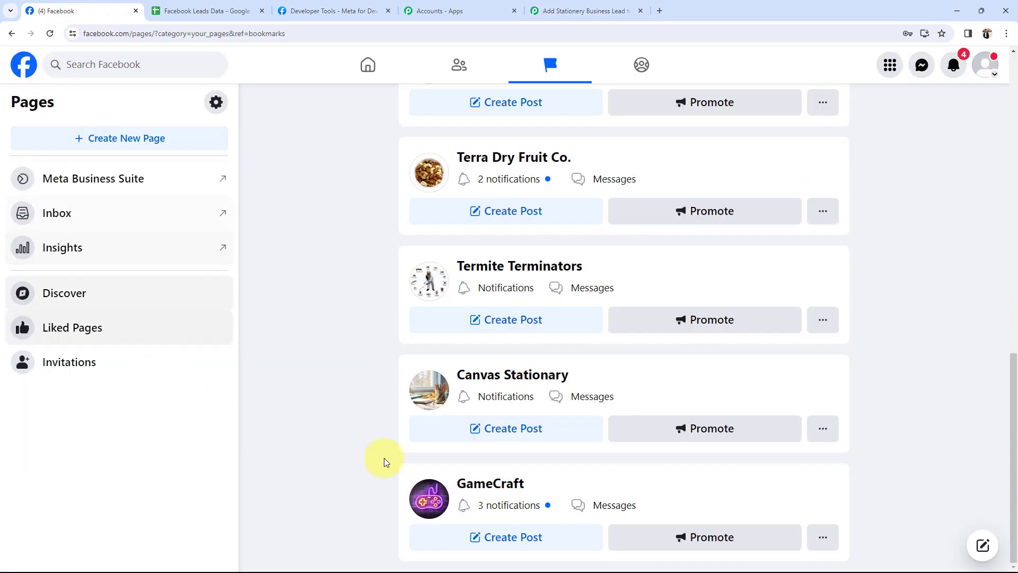
Step: Open the Canvas Stationary Facebook page, check cells A3 and B3 of the leads sheet, then return to Pabbly
{"action": "left_click", "coordinate": [498, 375]}
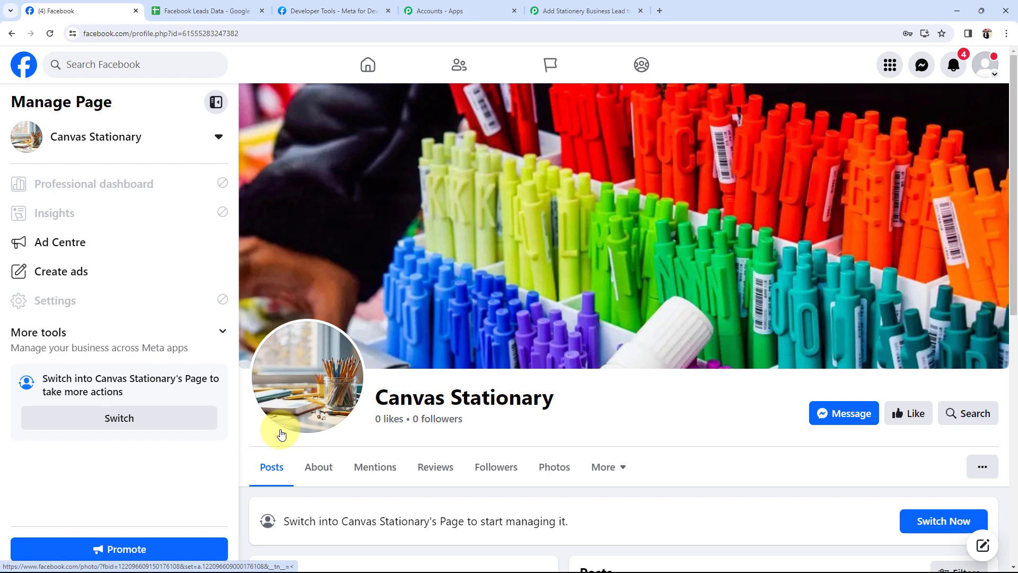
{"action": "left_click", "coordinate": [207, 10]}
{"action": "left_click", "coordinate": [87, 216]}
{"action": "left_click", "coordinate": [498, 219]}
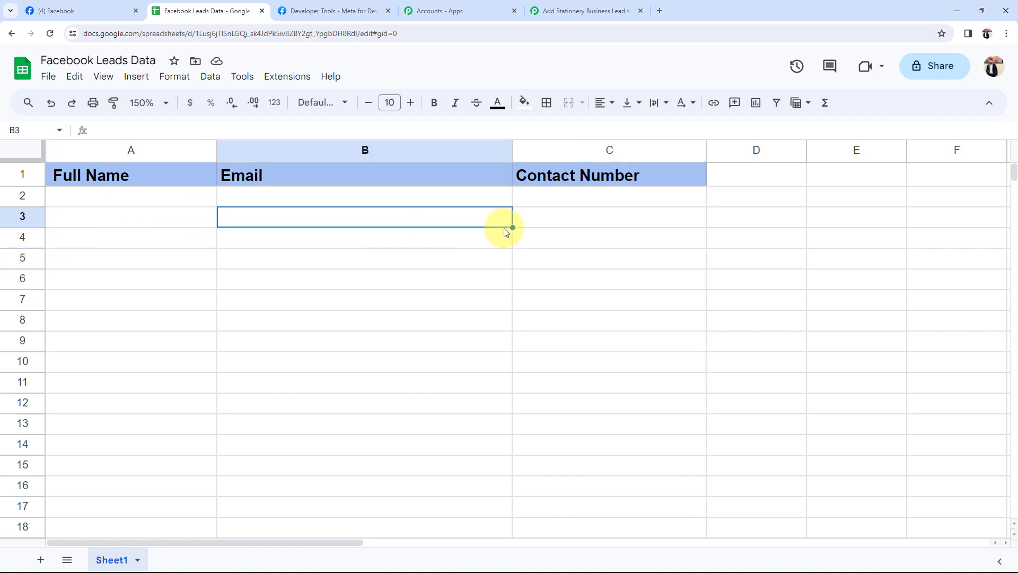
{"action": "left_click", "coordinate": [562, 10]}
Step: Set the trigger to Facebook Lead Ads with the New Lead (Instant) event
{"action": "left_click", "coordinate": [354, 272]}
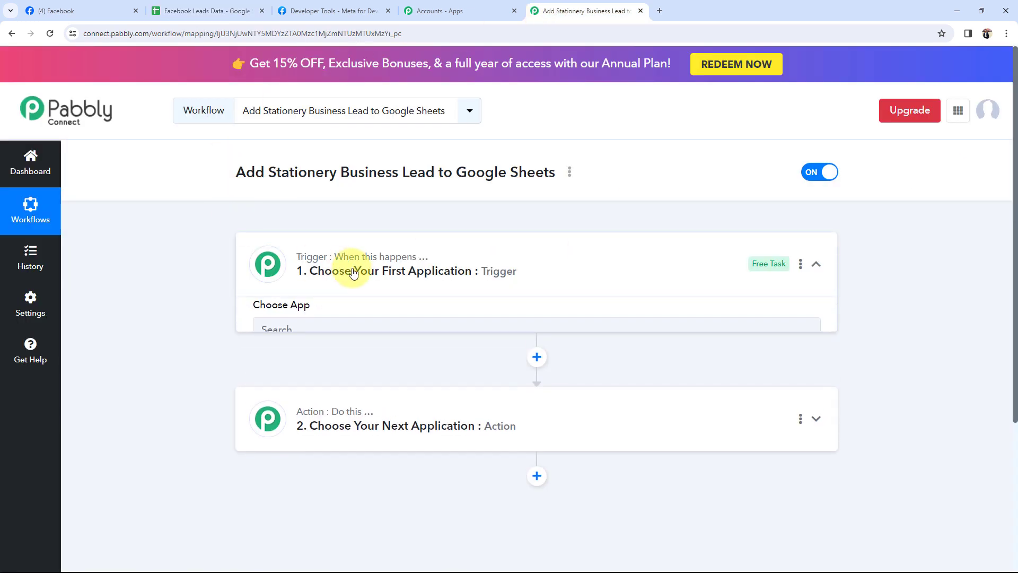
{"action": "left_click", "coordinate": [305, 342]}
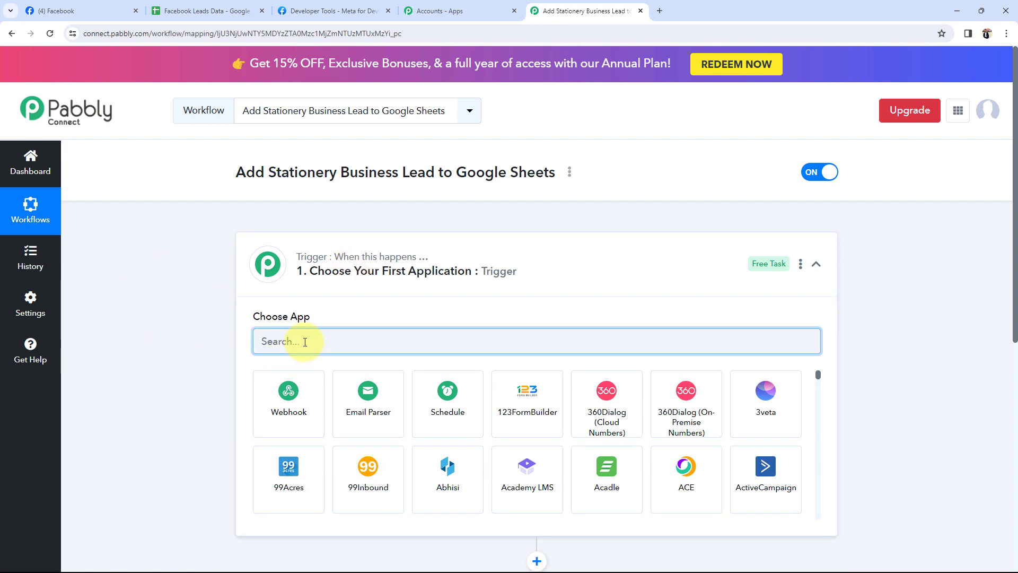
{"action": "type", "text": "faceb"}
{"action": "left_click", "coordinate": [371, 418]}
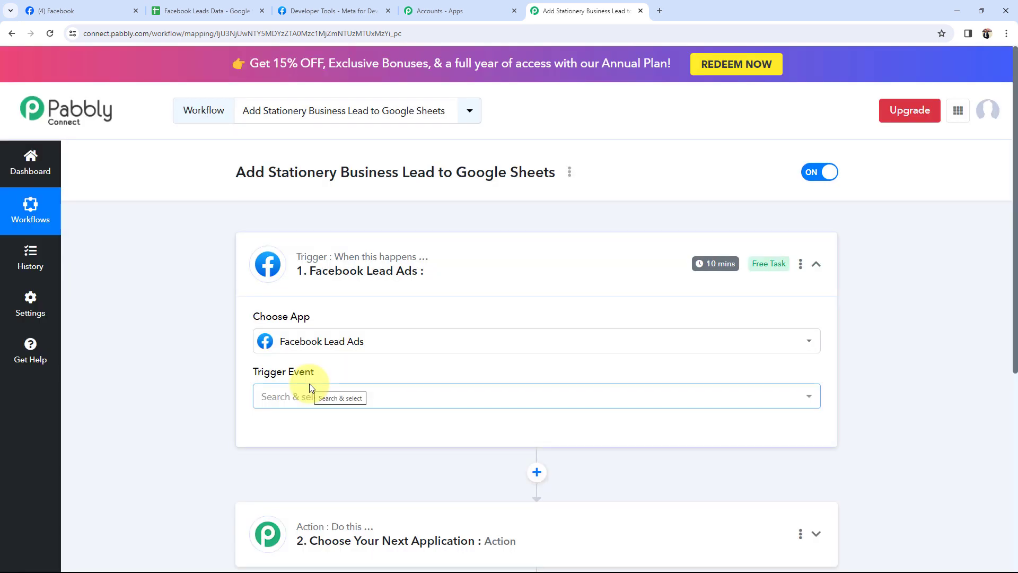
{"action": "left_click", "coordinate": [310, 385]}
{"action": "left_click", "coordinate": [274, 455]}
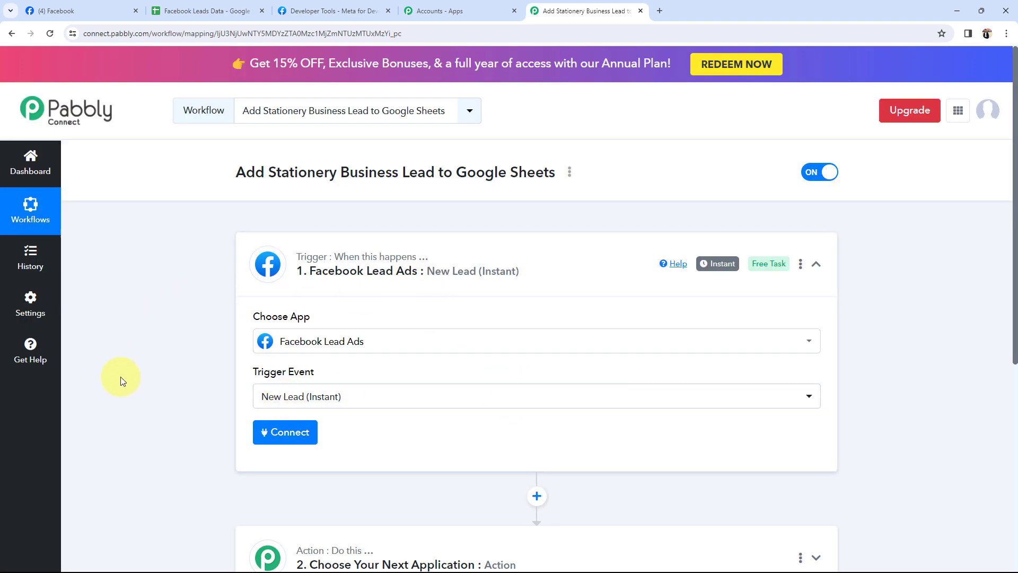
Step: Set the action to Google Sheets with the Add New Row event, then collapse the step
{"action": "scroll", "coordinate": [212, 442], "scroll_direction": "down", "scroll_amount": 5}
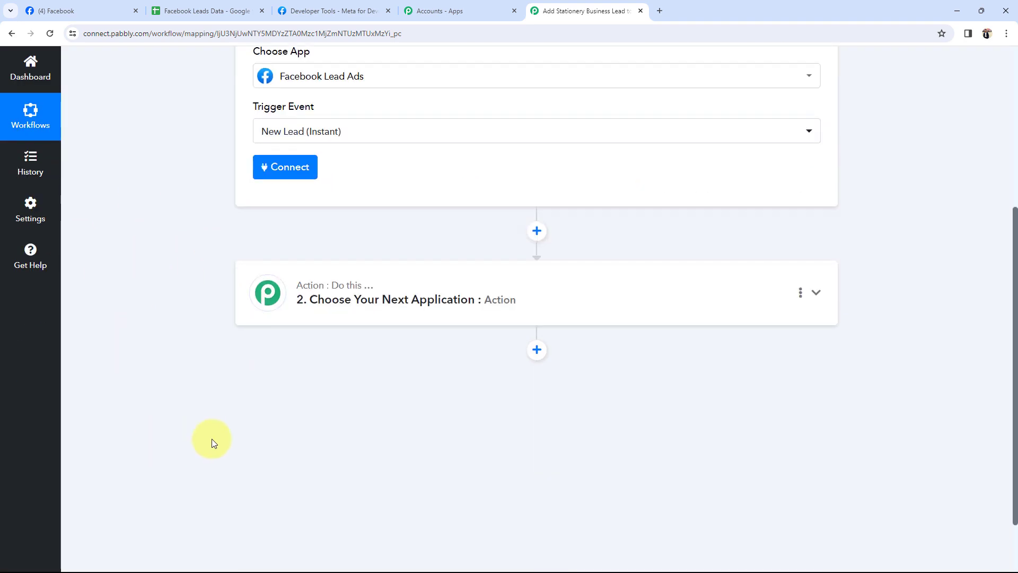
{"action": "left_click", "coordinate": [341, 305]}
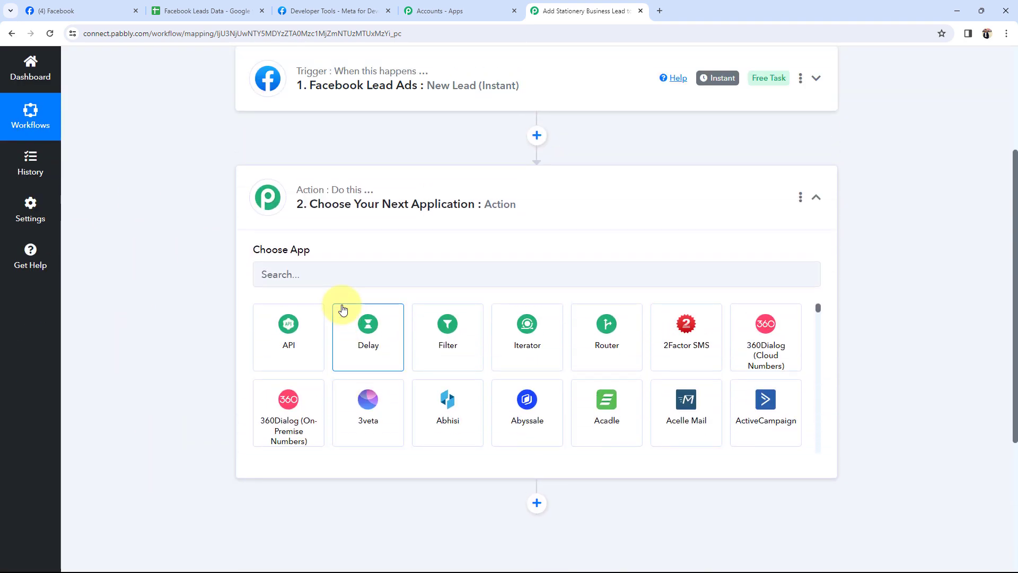
{"action": "left_click", "coordinate": [303, 275]}
{"action": "type", "text": "goo"}
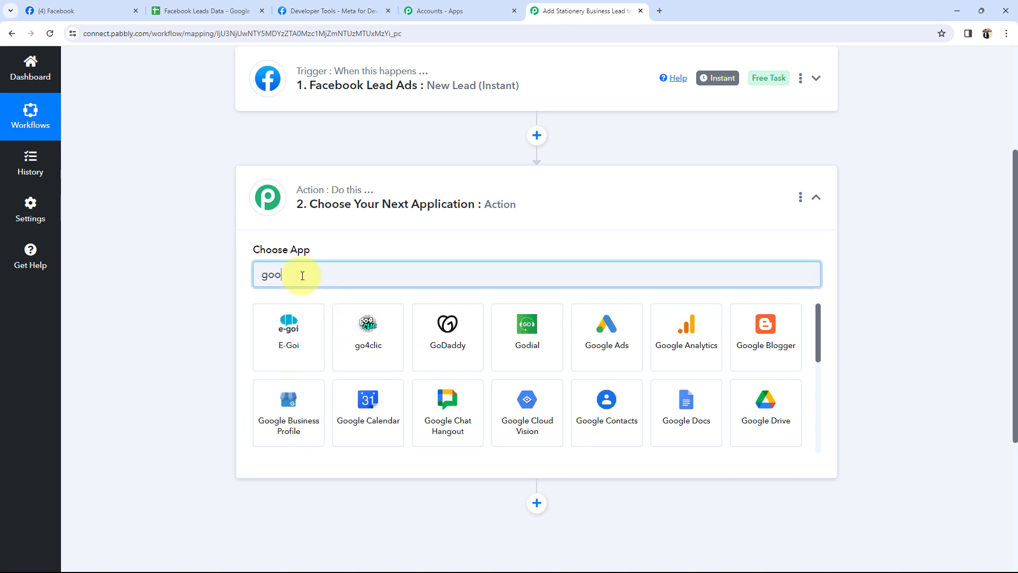
{"action": "left_click", "coordinate": [766, 408]}
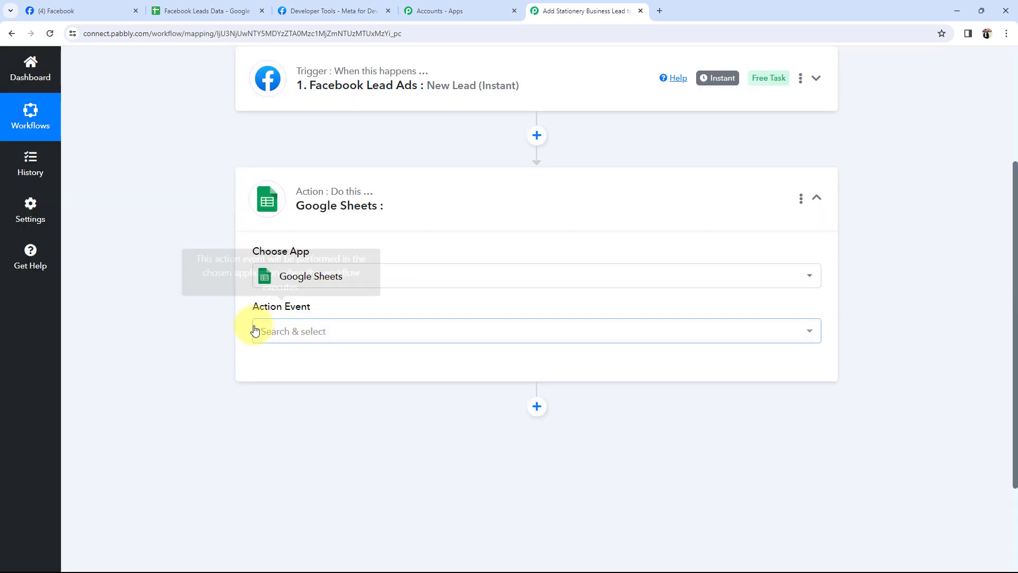
{"action": "left_click", "coordinate": [255, 330]}
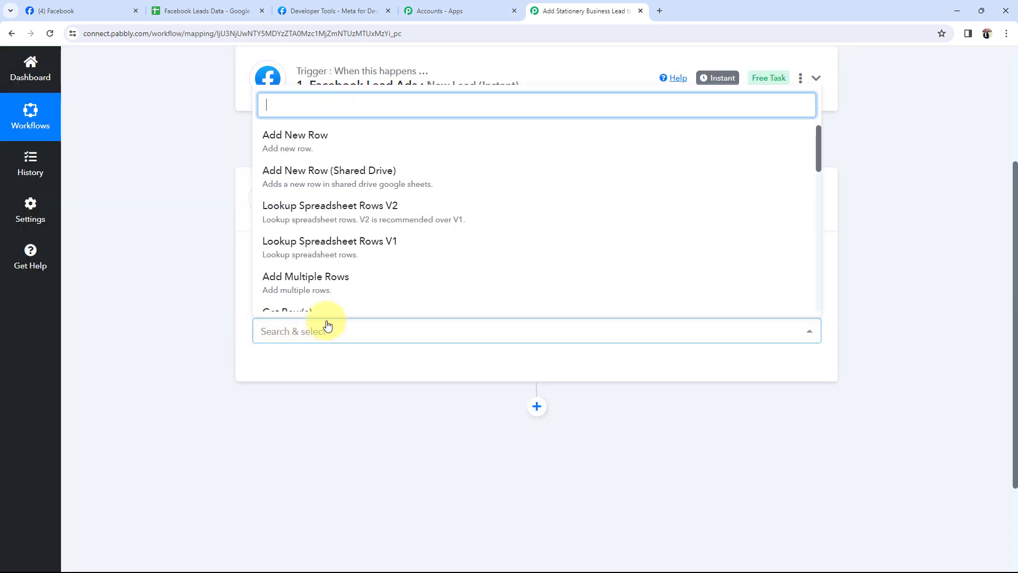
{"action": "left_click", "coordinate": [284, 135]}
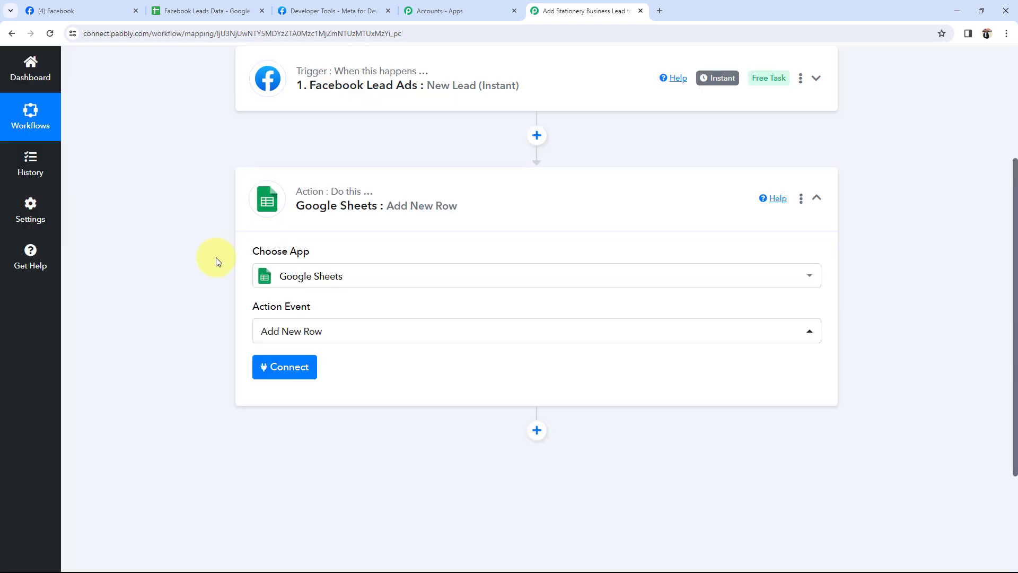
{"action": "left_click", "coordinate": [398, 214]}
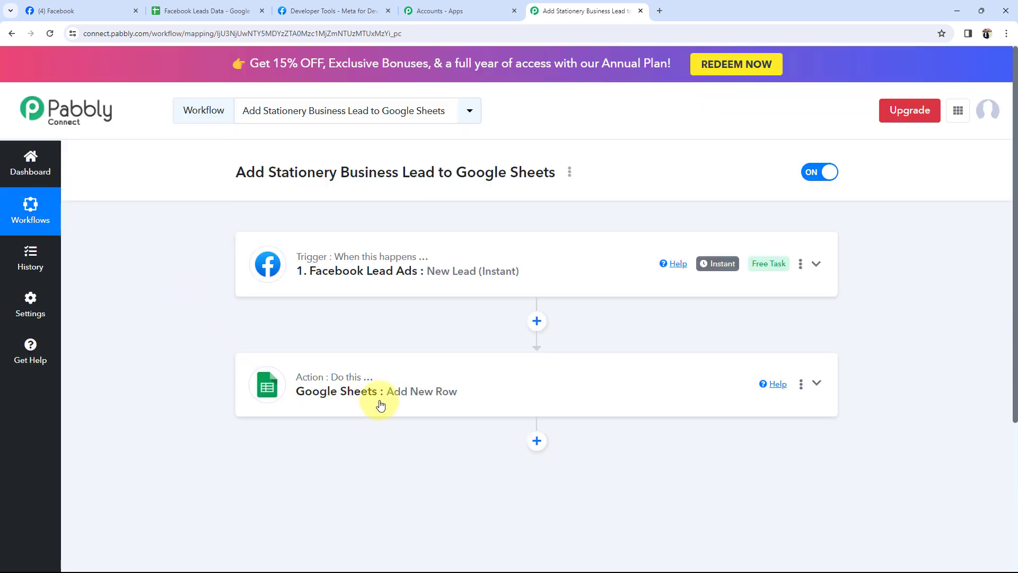
Step: Expand the Facebook Lead Ads trigger and add a new Facebook Lead Ads connection
{"action": "left_click", "coordinate": [307, 263]}
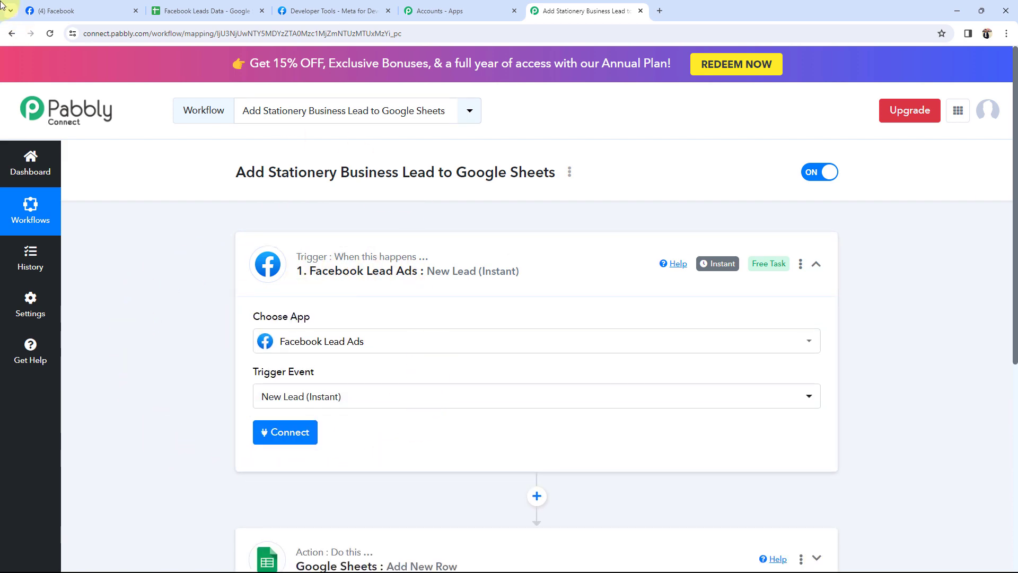
{"action": "left_click", "coordinate": [53, 10]}
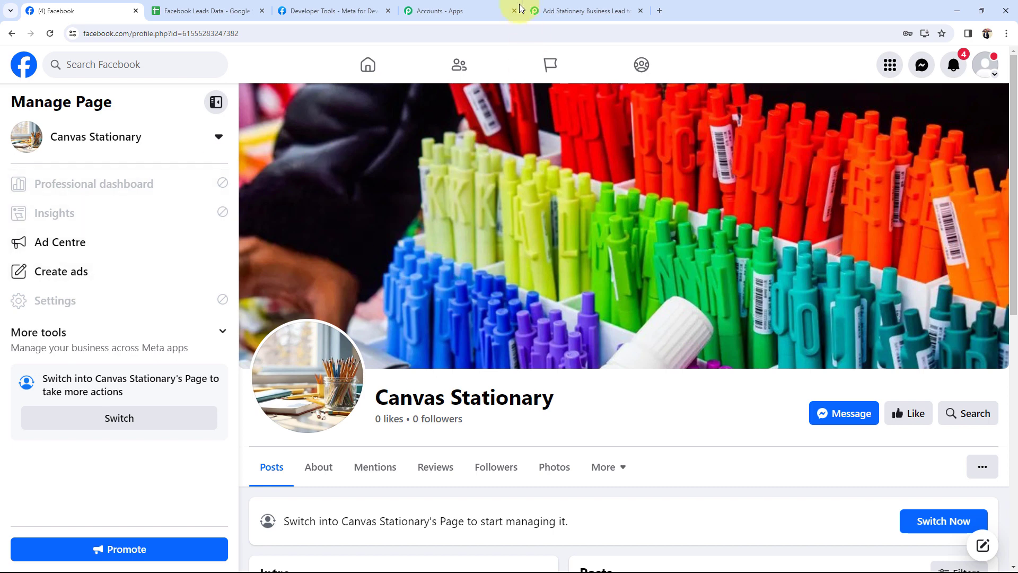
{"action": "left_click", "coordinate": [623, 5]}
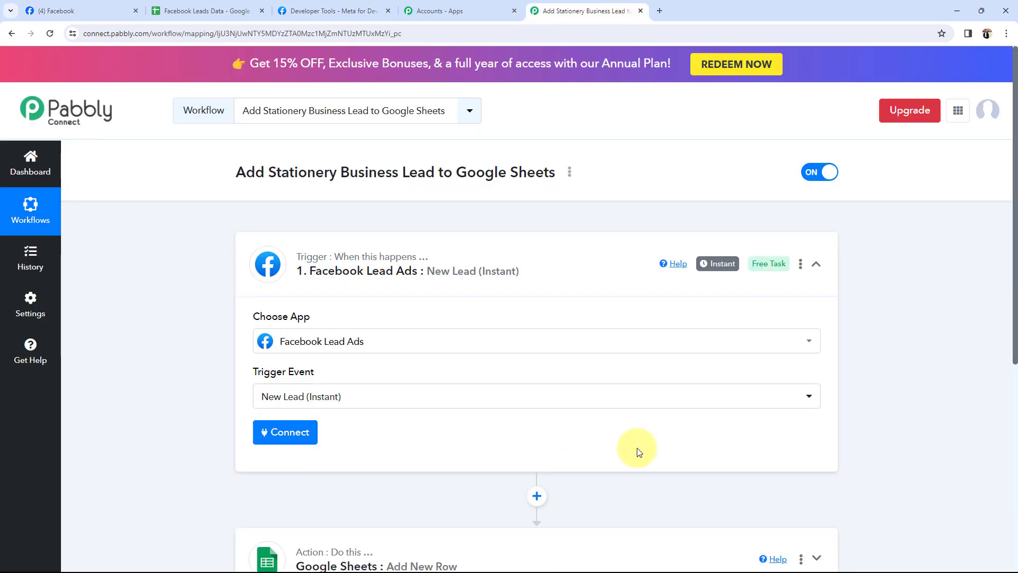
{"action": "left_click", "coordinate": [297, 430]}
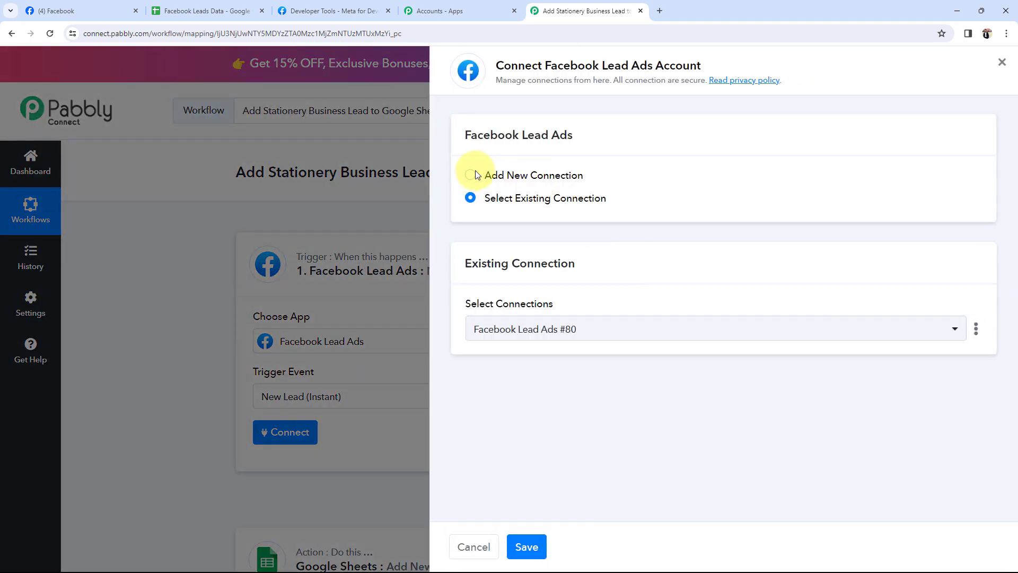
{"action": "left_click", "coordinate": [470, 175]}
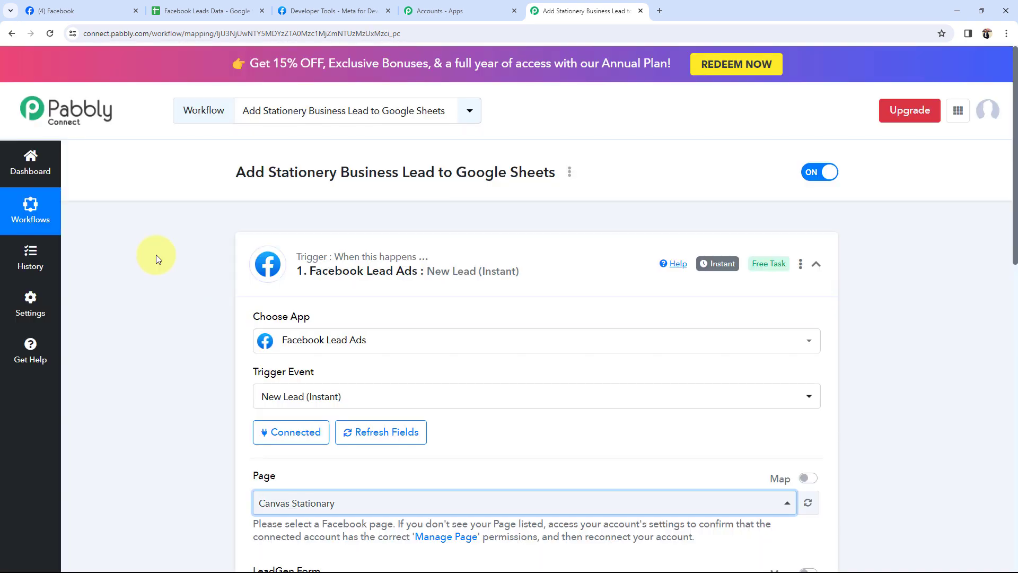
{"action": "scroll", "coordinate": [159, 257], "scroll_direction": "down", "scroll_amount": 6}
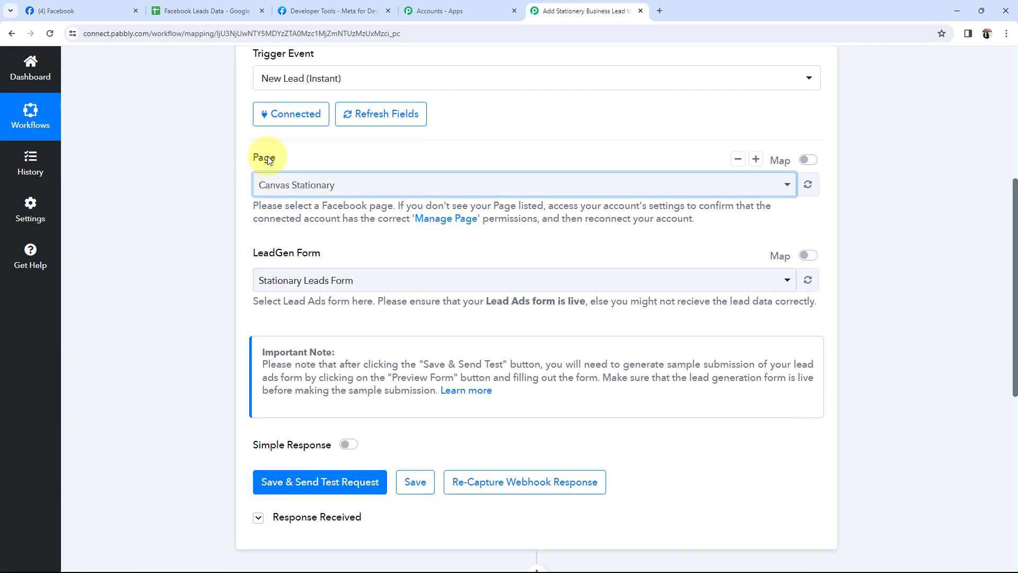
{"action": "left_click", "coordinate": [268, 159]}
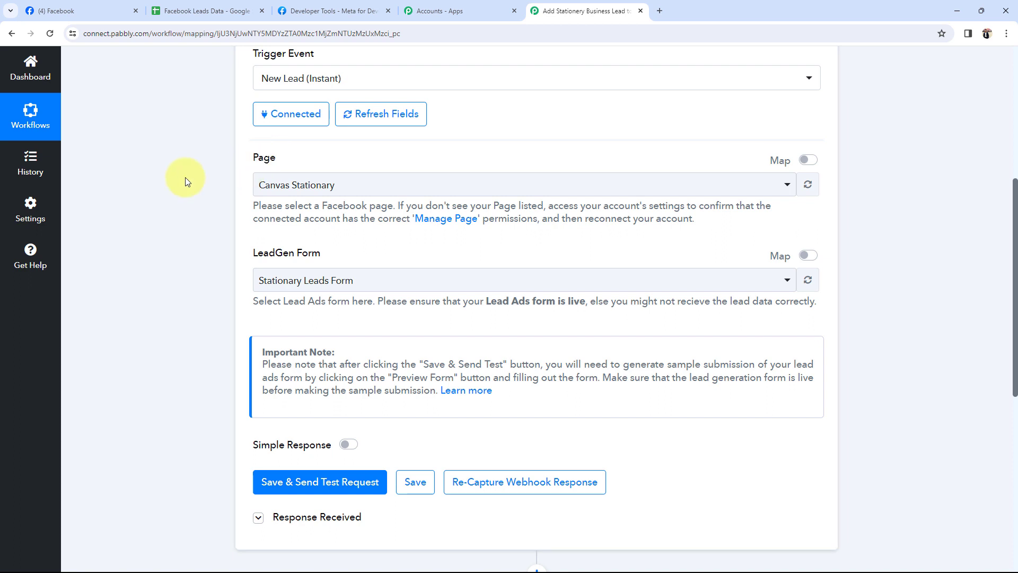
Step: Choose Canvas Stationary as the Page and Stationary Leads Form as the LeadGen Form
{"action": "left_click", "coordinate": [270, 185]}
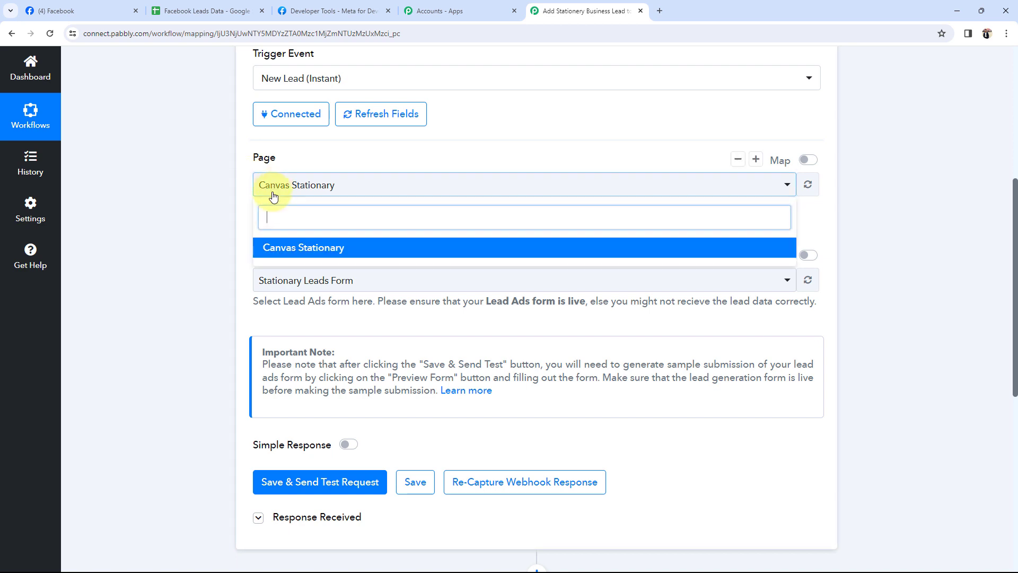
{"action": "left_click", "coordinate": [273, 247]}
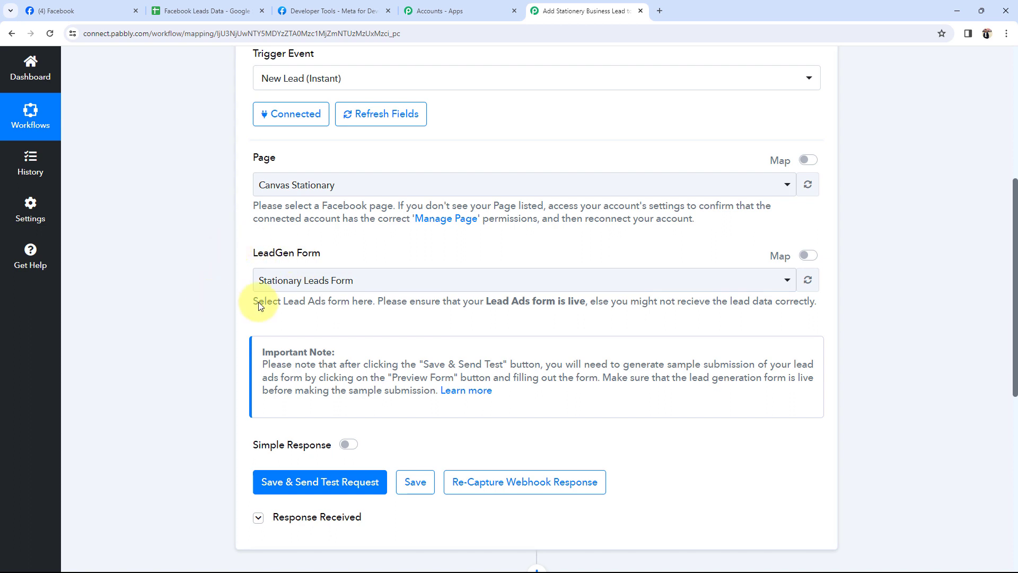
{"action": "left_click", "coordinate": [295, 285]}
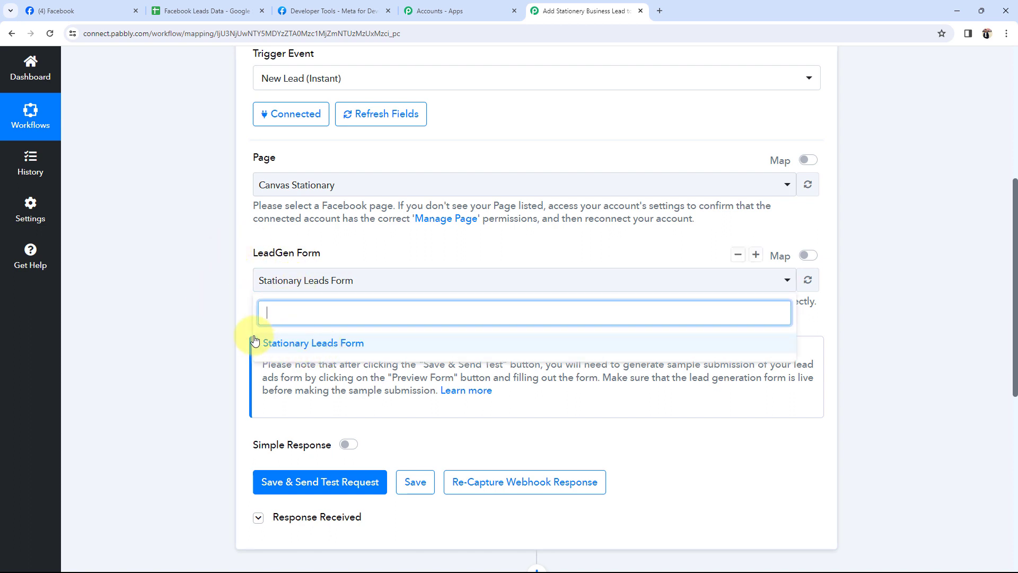
{"action": "left_click", "coordinate": [323, 348]}
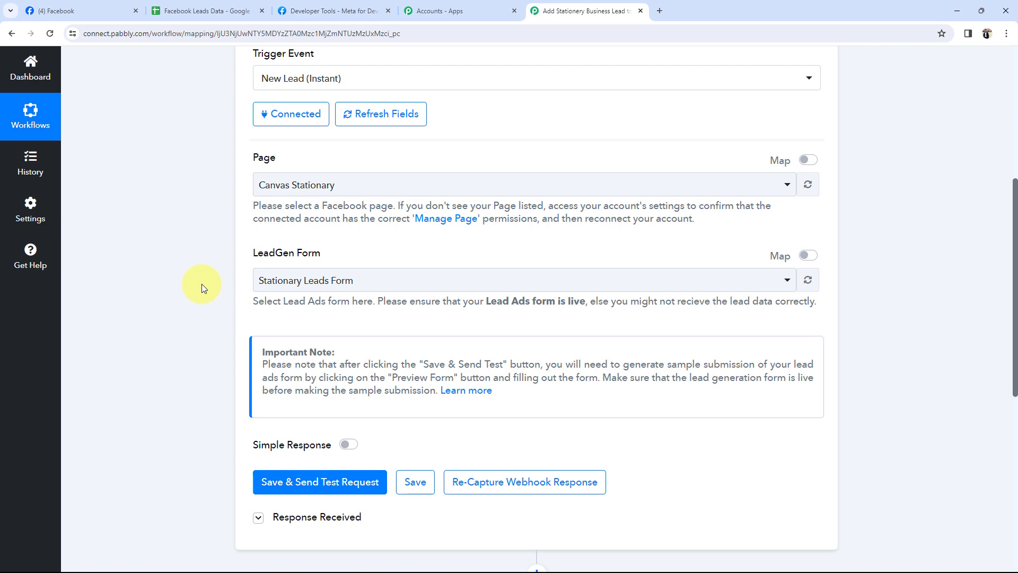
Step: Cross-check the Canvas Stationary page name on Facebook against the trigger's LeadGen Form setting
{"action": "left_click", "coordinate": [63, 10]}
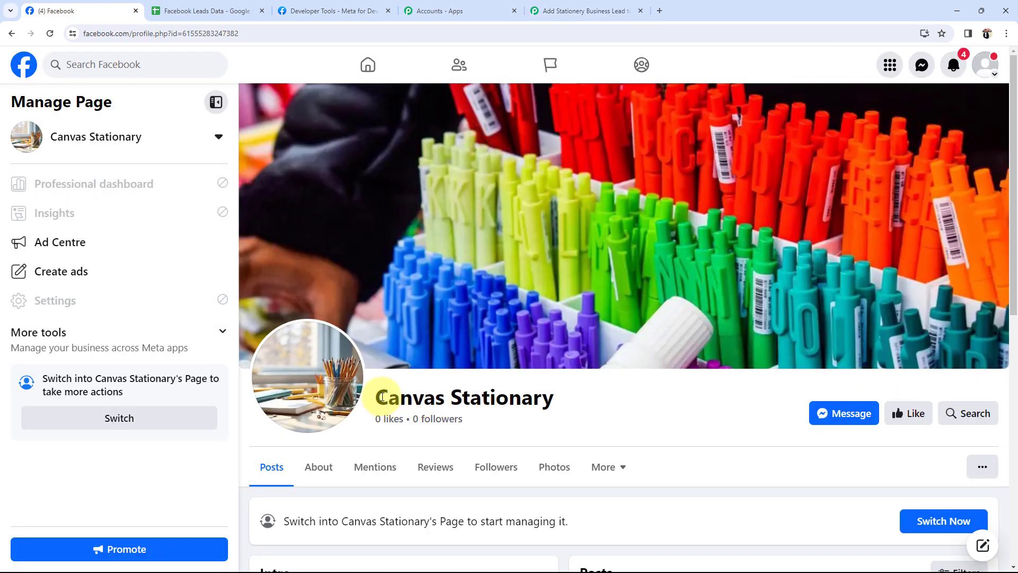
{"action": "left_click_drag", "start_coordinate": [382, 397], "coordinate": [552, 400]}
{"action": "left_click", "coordinate": [582, 405]}
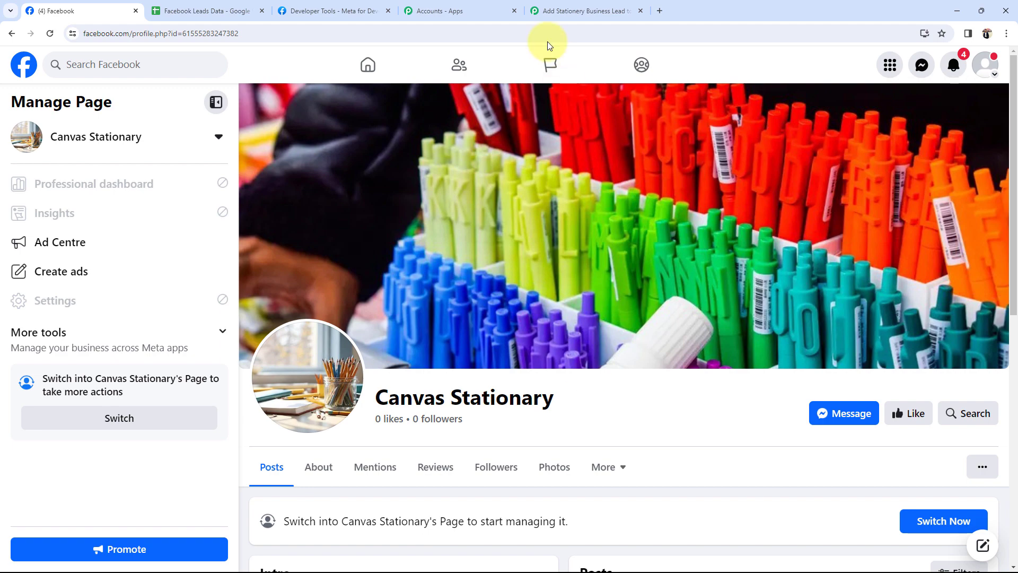
{"action": "left_click", "coordinate": [584, 11]}
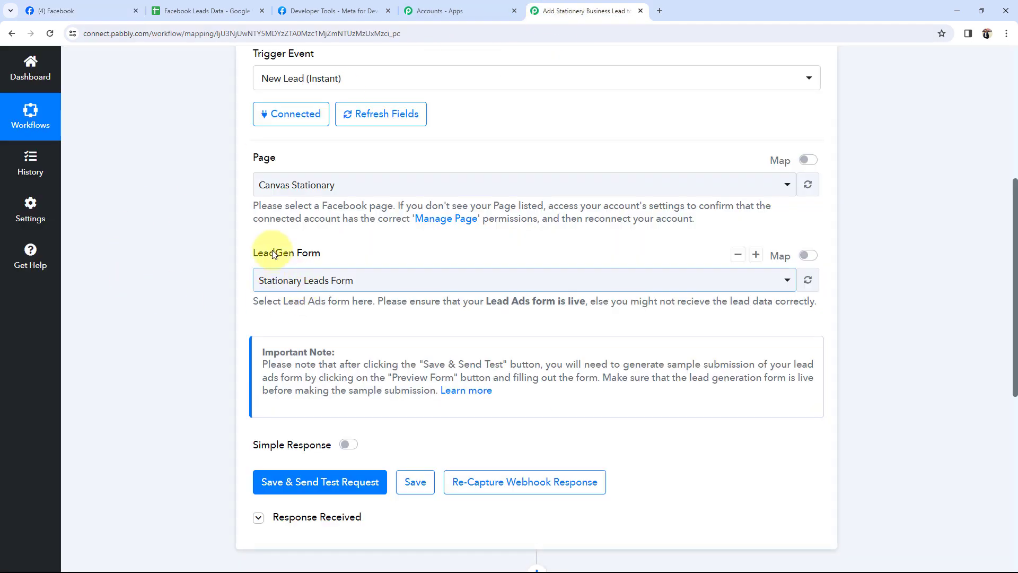
{"action": "left_click_drag", "start_coordinate": [257, 253], "coordinate": [329, 252]}
{"action": "left_click", "coordinate": [178, 256]}
{"action": "scroll", "coordinate": [177, 252], "scroll_direction": "down", "scroll_amount": 1}
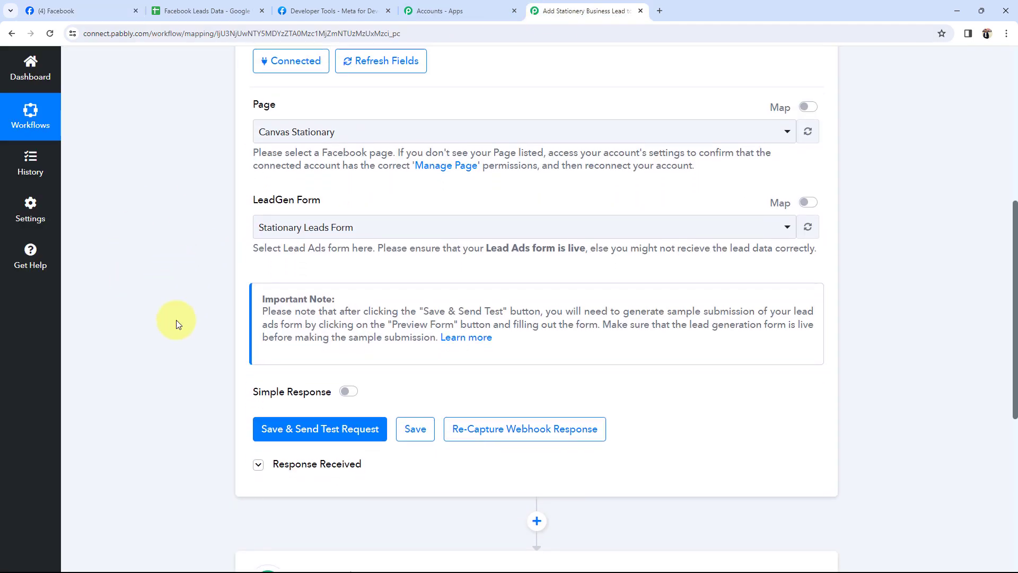
Step: Save the trigger and send a test request, confirming both the resend and the response recapture
{"action": "left_click", "coordinate": [276, 429]}
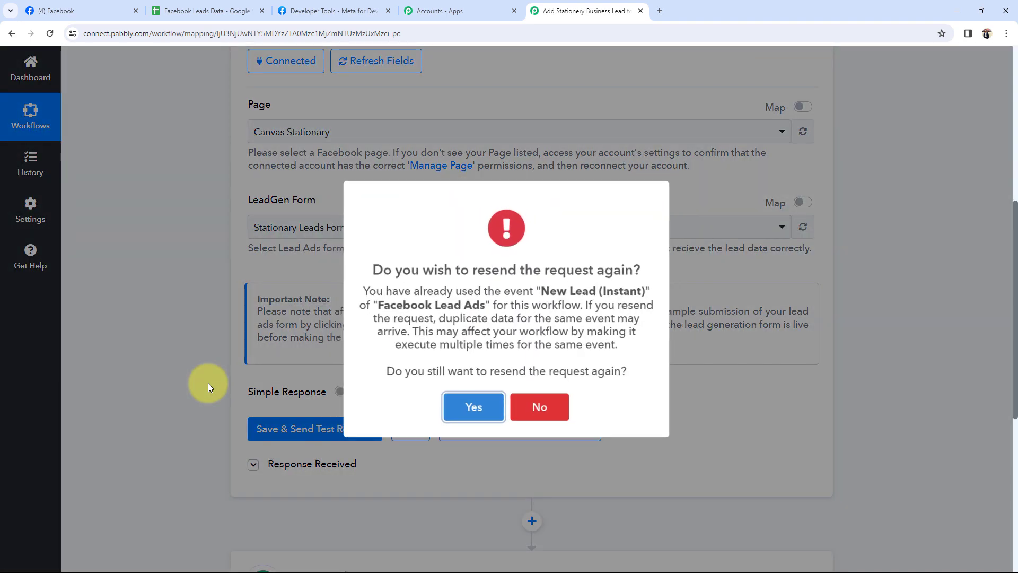
{"action": "left_click", "coordinate": [467, 411]}
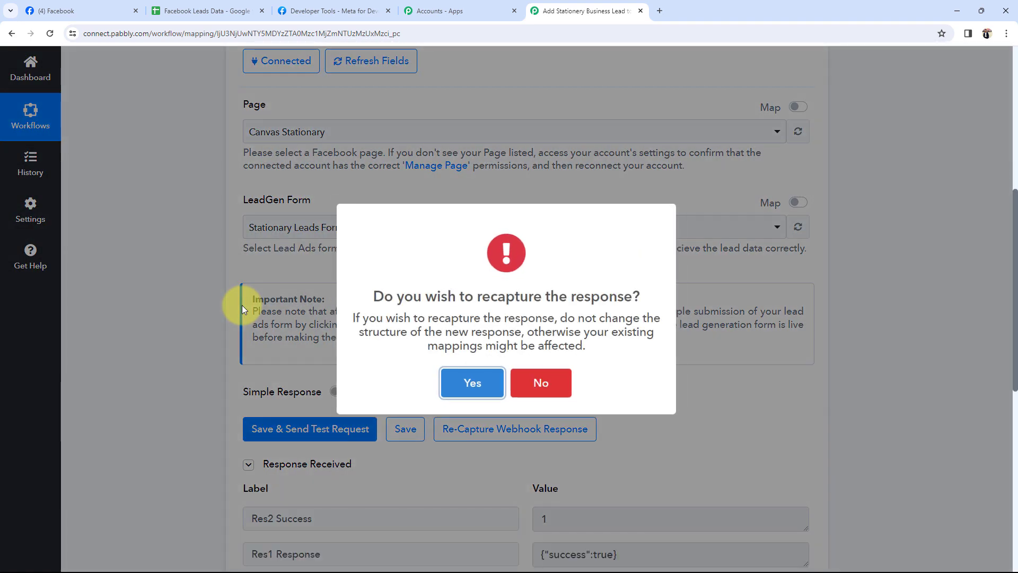
{"action": "key", "text": "Return"}
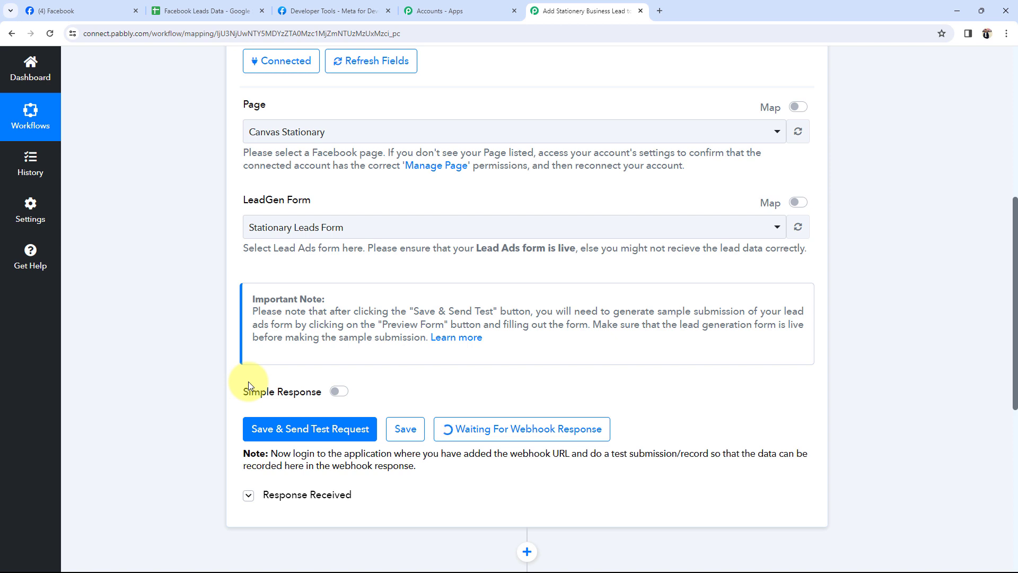
{"action": "scroll", "coordinate": [248, 385], "scroll_direction": "down", "scroll_amount": 1}
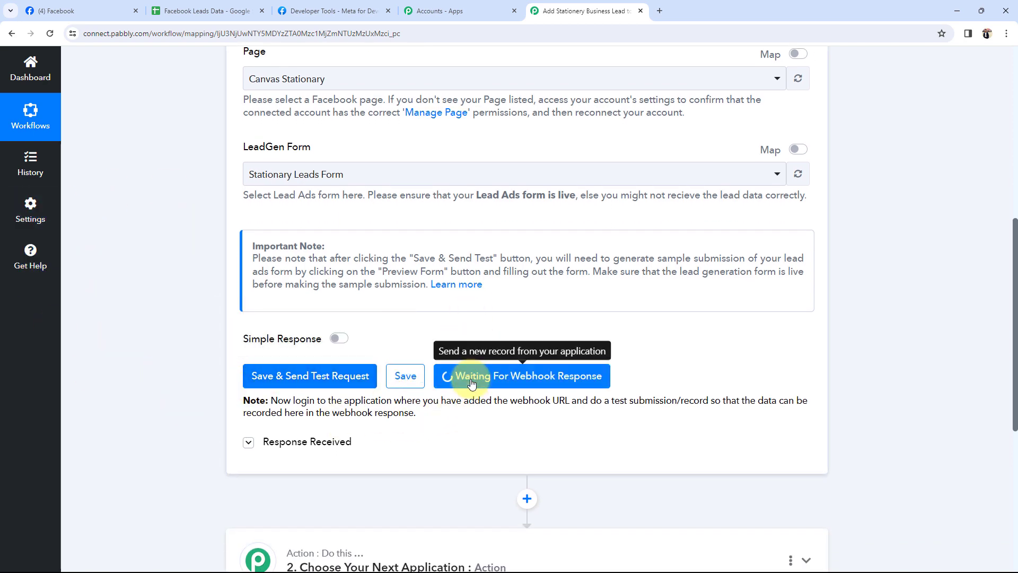
{"action": "scroll", "coordinate": [135, 349], "scroll_direction": "up", "scroll_amount": 5}
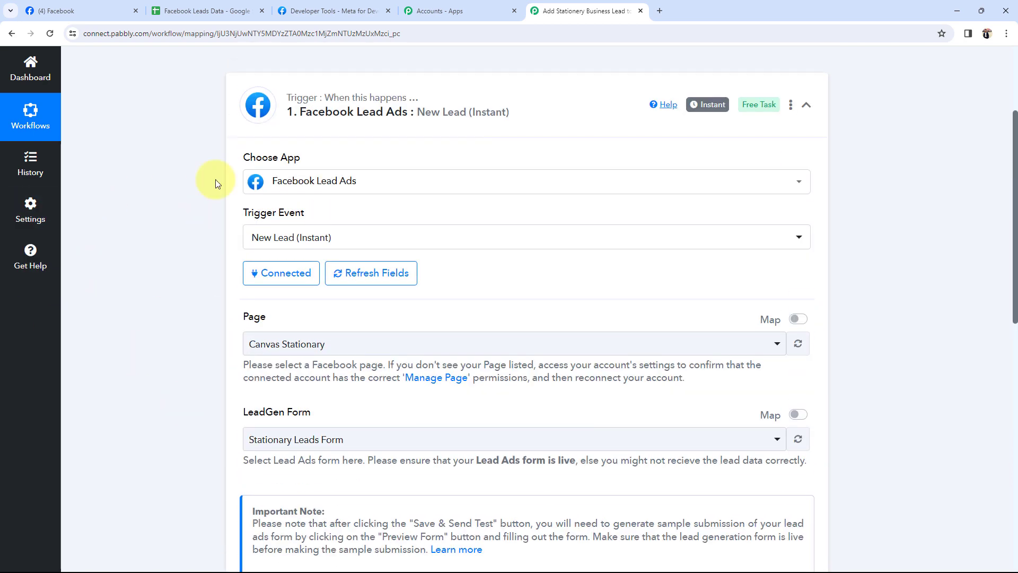
Step: Open Meta's Lead Ads Testing Tool and select the Canvas Stationary page
{"action": "left_click", "coordinate": [282, 5]}
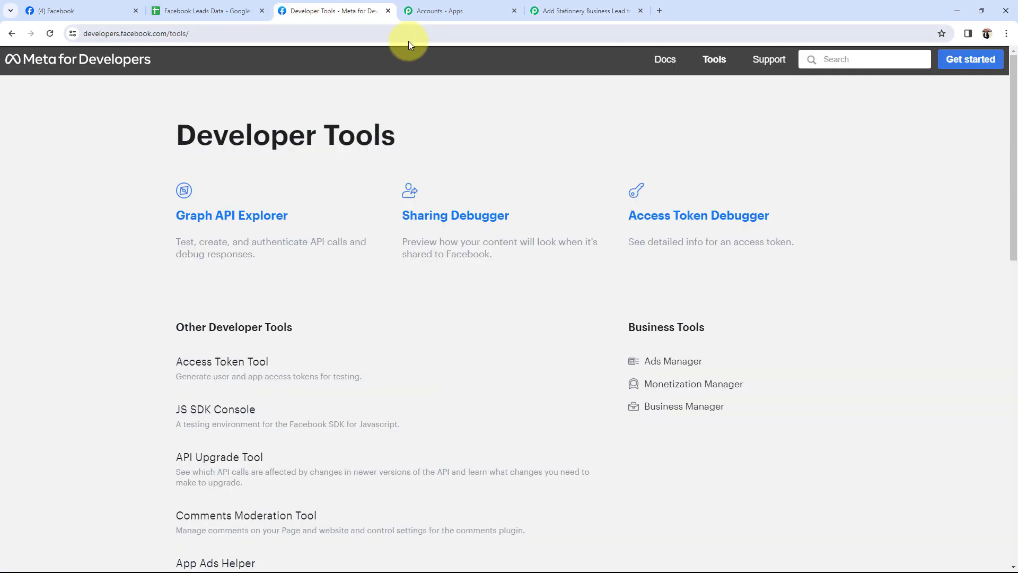
{"action": "scroll", "coordinate": [46, 347], "scroll_direction": "down", "scroll_amount": 1}
{"action": "scroll", "coordinate": [46, 348], "scroll_direction": "down", "scroll_amount": 2}
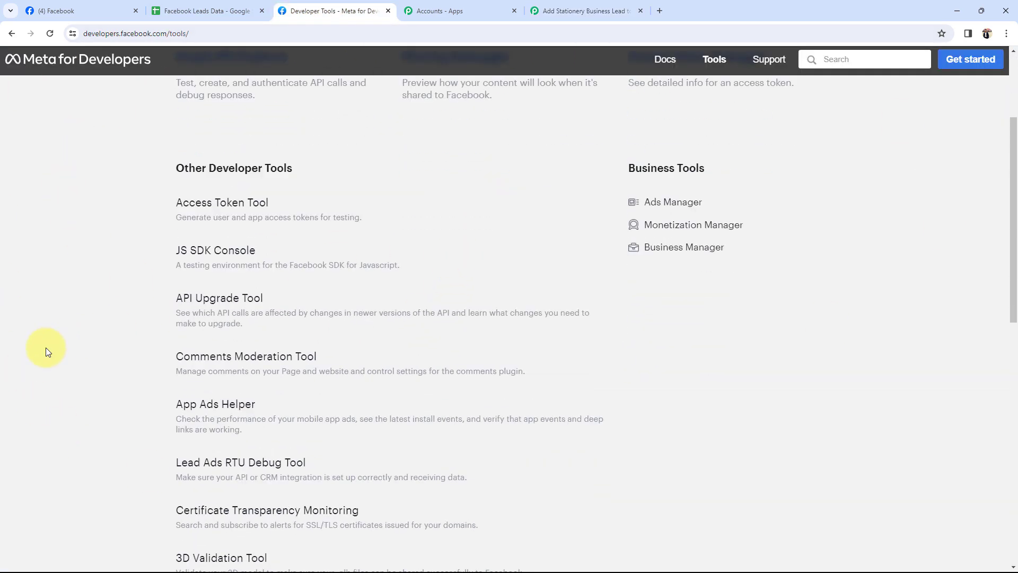
{"action": "scroll", "coordinate": [46, 348], "scroll_direction": "down", "scroll_amount": 2}
{"action": "left_click", "coordinate": [209, 362]}
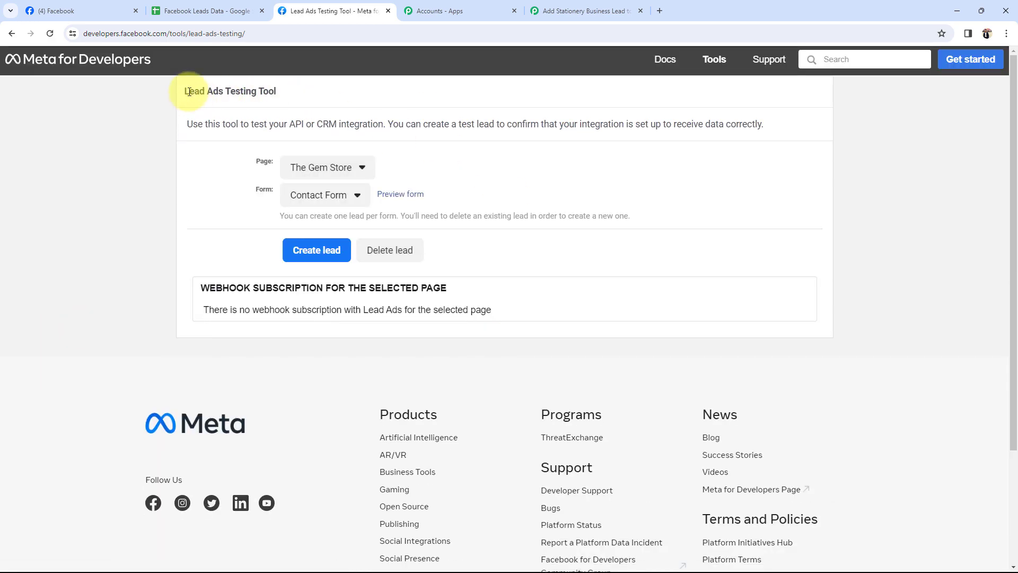
{"action": "left_click_drag", "start_coordinate": [184, 91], "coordinate": [318, 95]}
{"action": "left_click", "coordinate": [104, 146]}
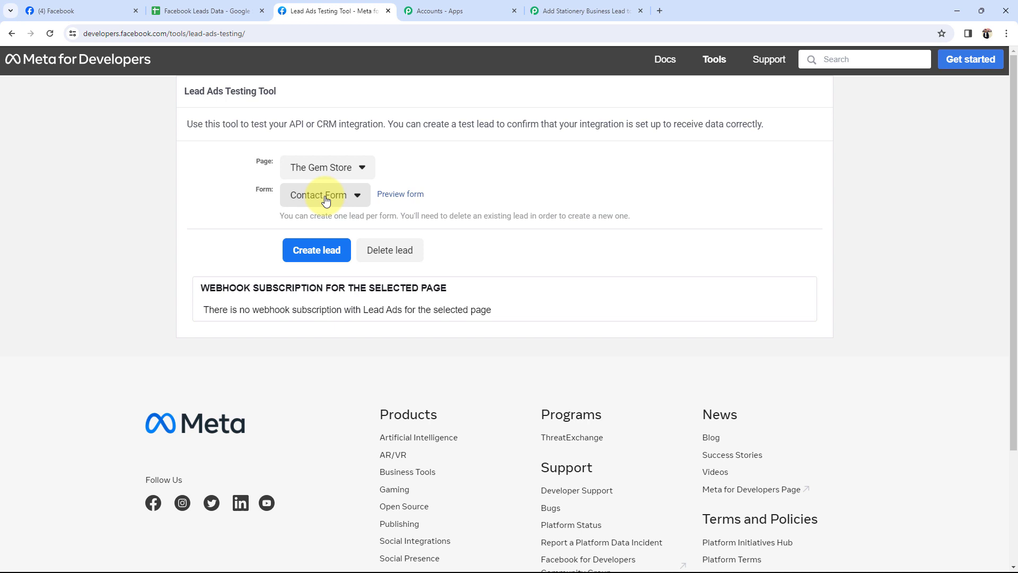
{"action": "left_click", "coordinate": [293, 165]}
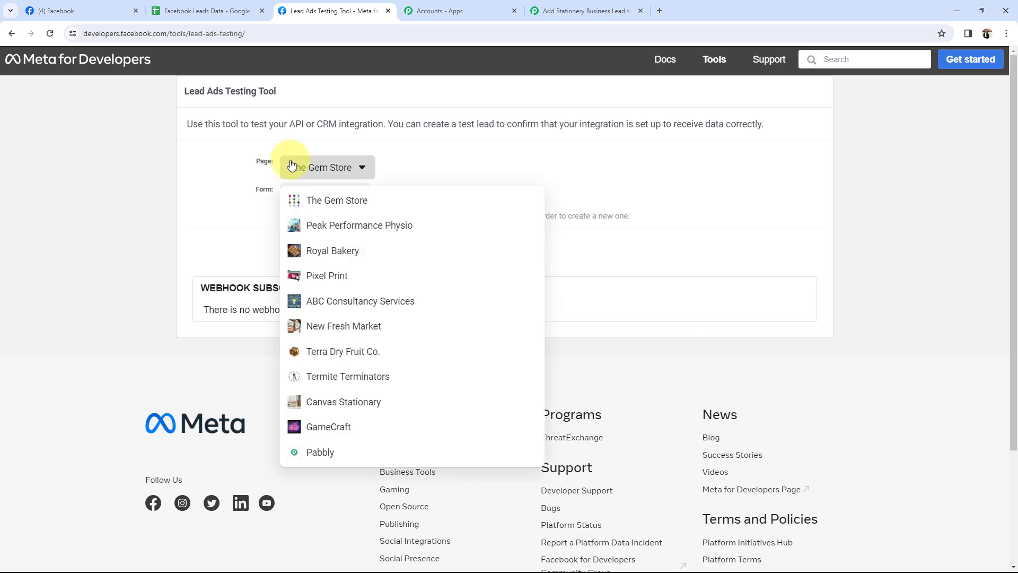
{"action": "left_click", "coordinate": [305, 401]}
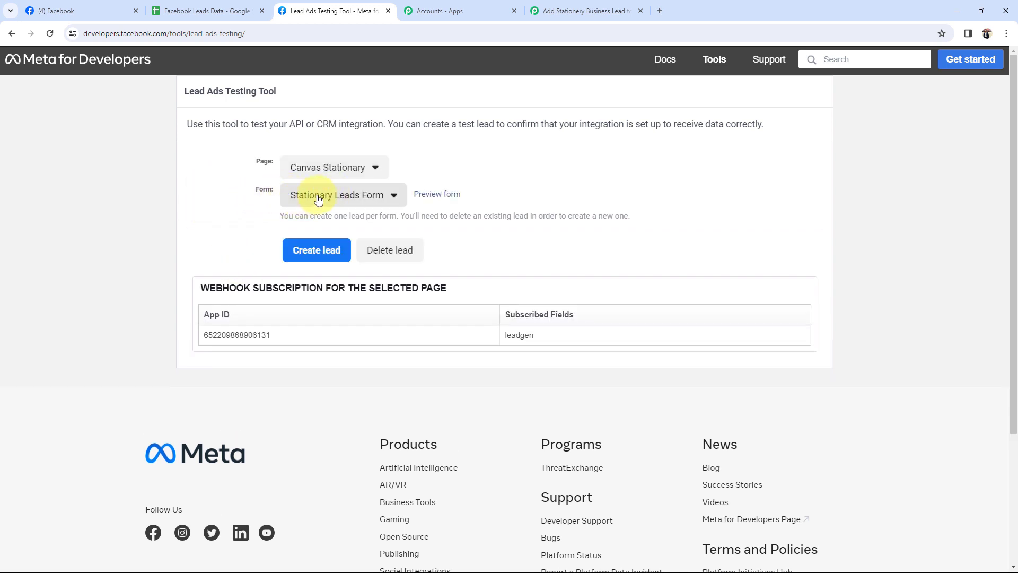
Step: Preview the filled Stationary Leads Form and submit it as a test lead
{"action": "left_click", "coordinate": [440, 195]}
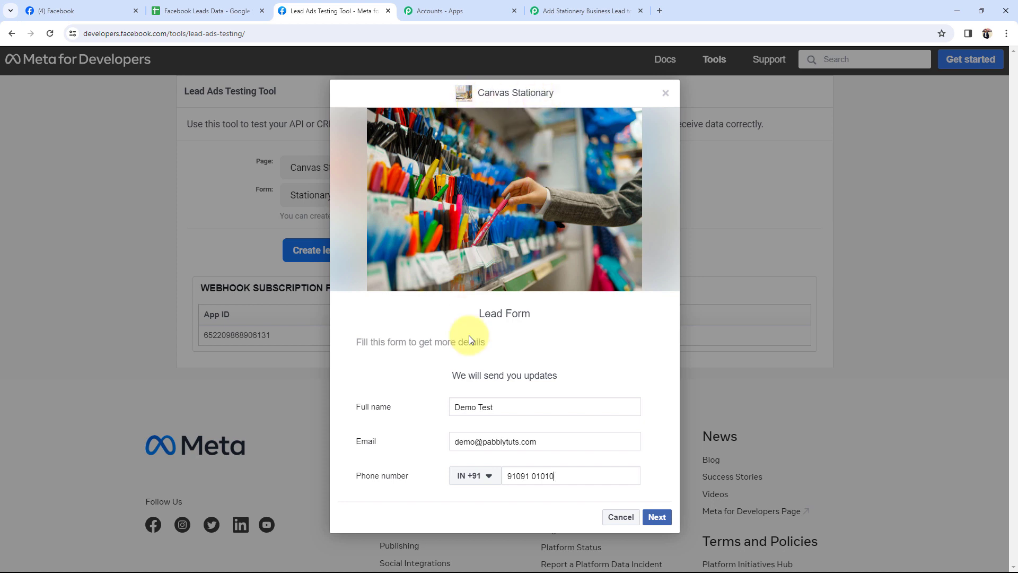
{"action": "triple_click", "coordinate": [474, 312]}
{"action": "left_click", "coordinate": [416, 368]}
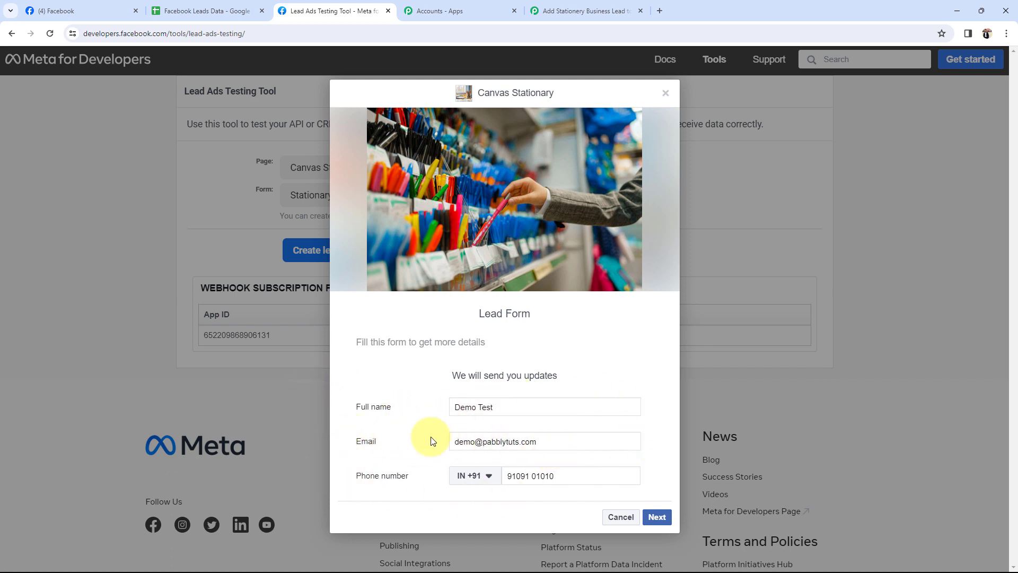
{"action": "left_click", "coordinate": [656, 517]}
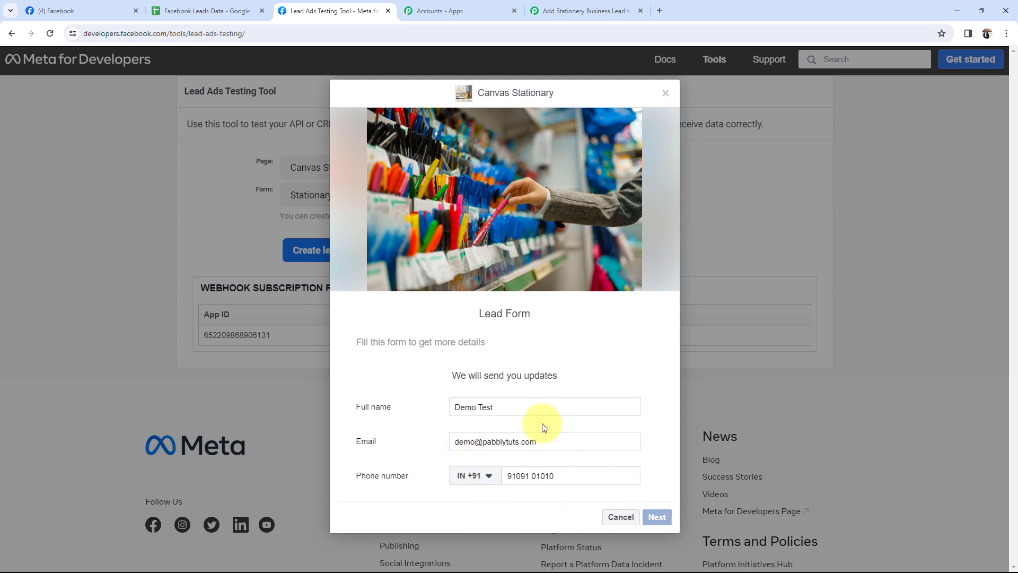
{"action": "left_click", "coordinate": [652, 406]}
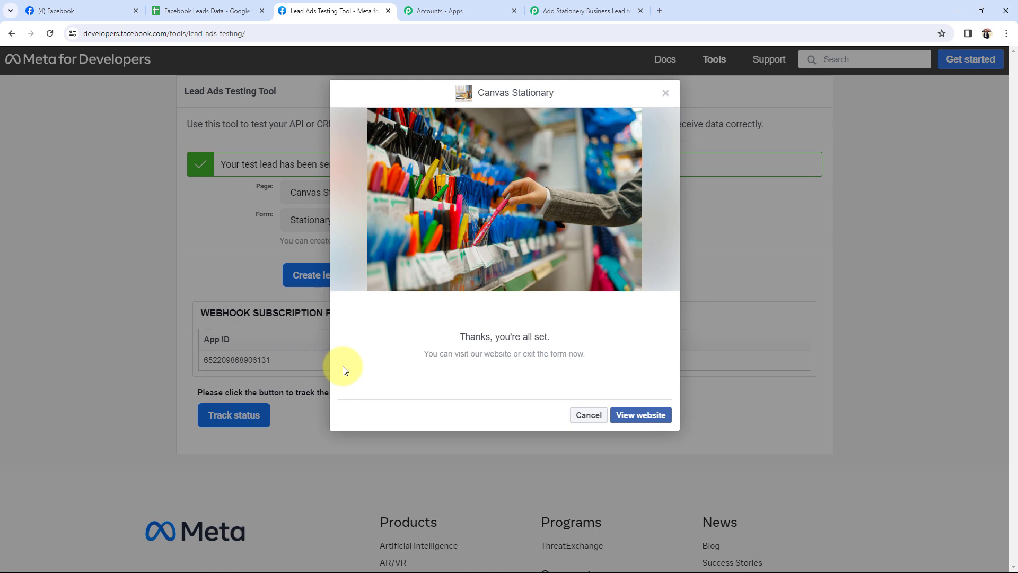
Step: Close the confirmation dialog and check the 'test lead has been sent' banner
{"action": "left_click", "coordinate": [582, 416]}
{"action": "left_click_drag", "start_coordinate": [245, 164], "coordinate": [226, 165]}
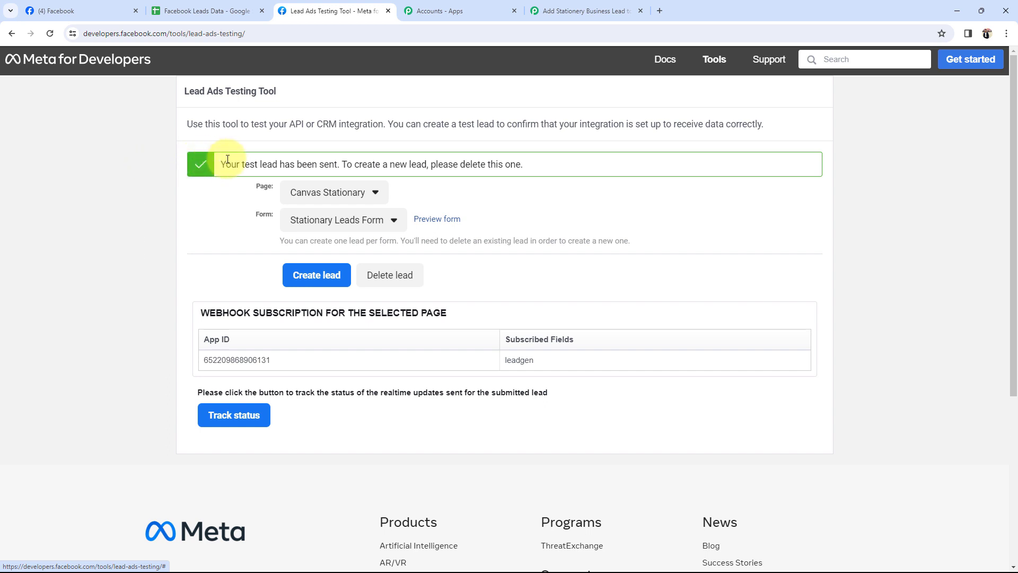
{"action": "left_click_drag", "start_coordinate": [293, 161], "coordinate": [361, 165]}
{"action": "left_click", "coordinate": [14, 241]}
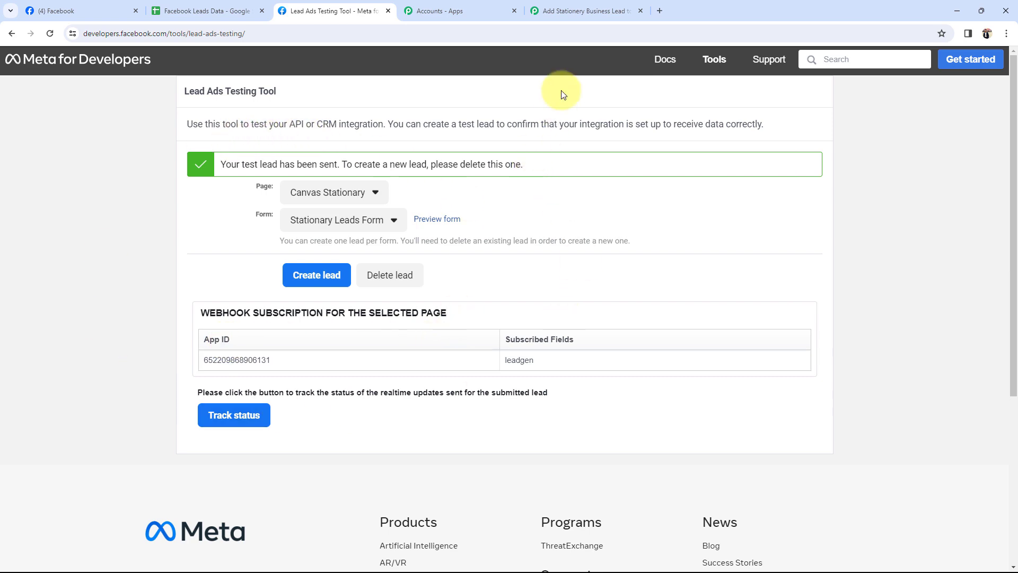
{"action": "left_click", "coordinate": [534, 12]}
Step: Review the captured Full Name, Email and Phone values under Response Received
{"action": "scroll", "coordinate": [147, 313], "scroll_direction": "down", "scroll_amount": 2}
{"action": "scroll", "coordinate": [147, 313], "scroll_direction": "down", "scroll_amount": 1}
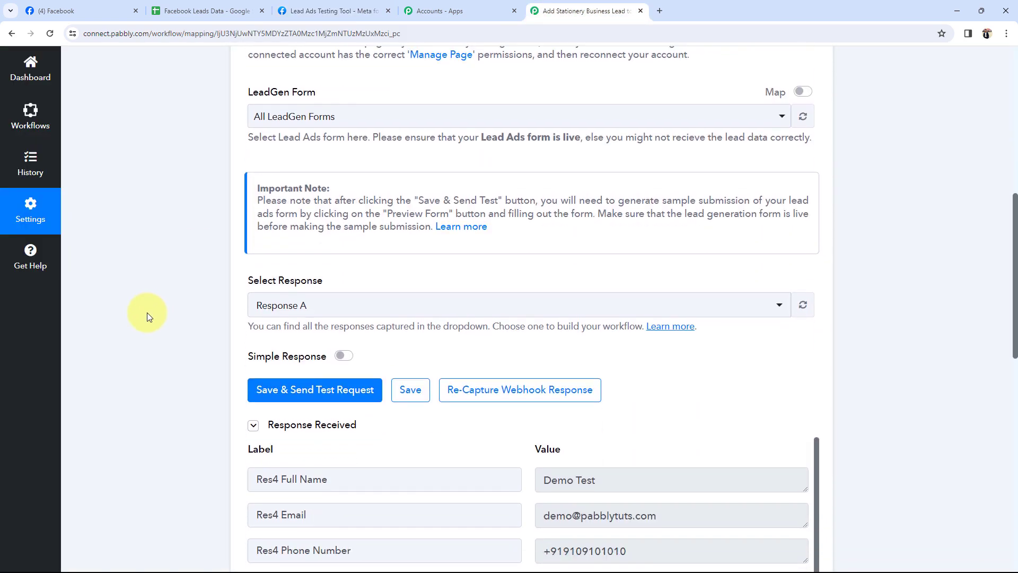
{"action": "scroll", "coordinate": [147, 313], "scroll_direction": "down", "scroll_amount": 2}
{"action": "scroll", "coordinate": [149, 317], "scroll_direction": "down", "scroll_amount": 2}
{"action": "scroll", "coordinate": [148, 320], "scroll_direction": "down", "scroll_amount": 1}
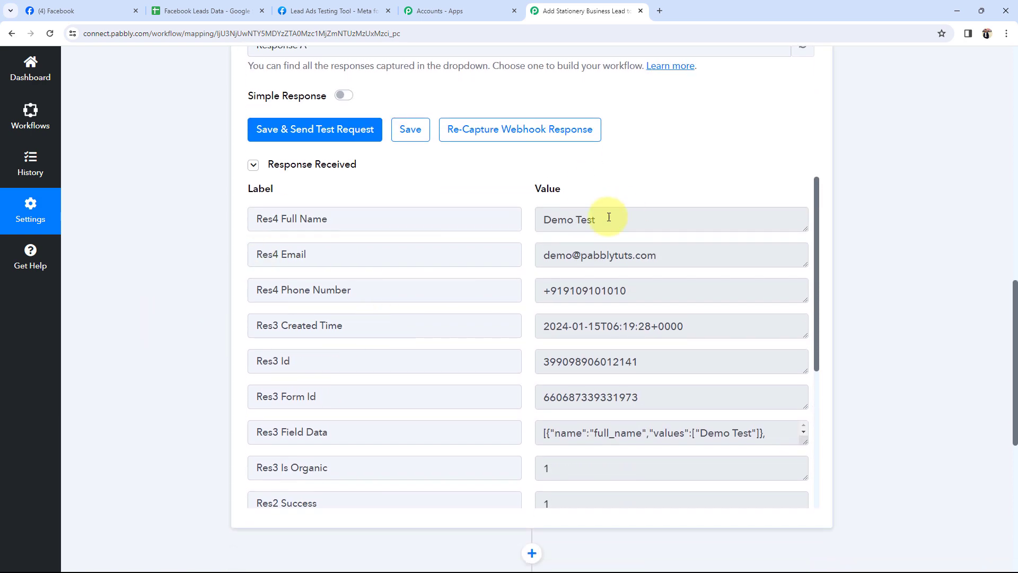
{"action": "left_click_drag", "start_coordinate": [609, 218], "coordinate": [466, 211]}
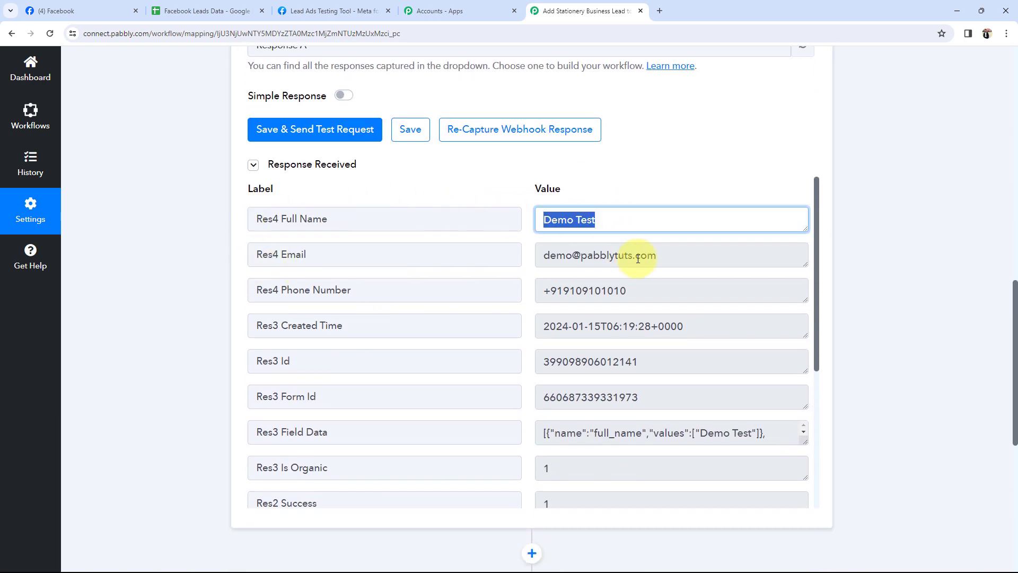
{"action": "left_click_drag", "start_coordinate": [645, 257], "coordinate": [425, 256]}
{"action": "double_click", "coordinate": [624, 288]}
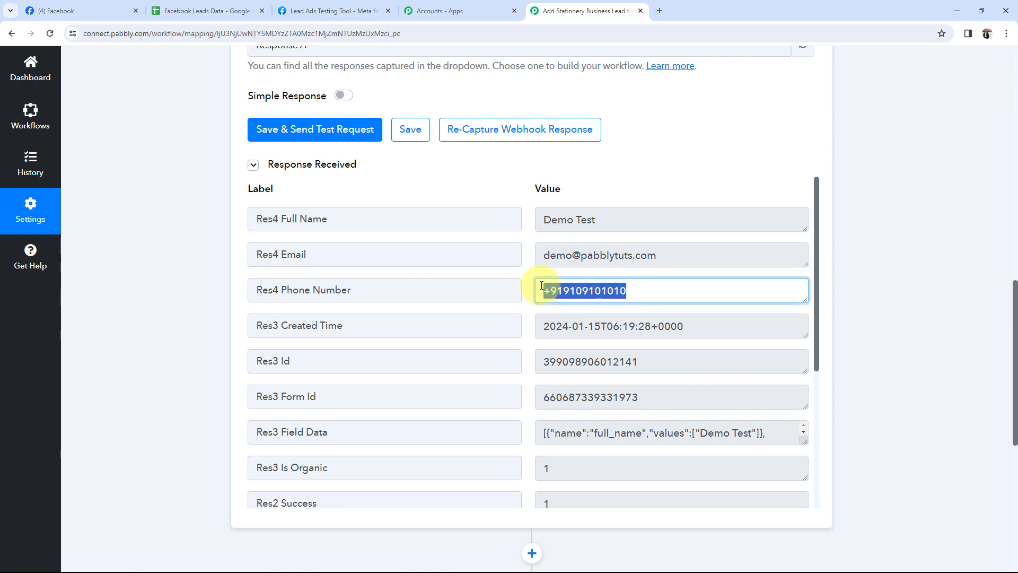
{"action": "left_click", "coordinate": [153, 343]}
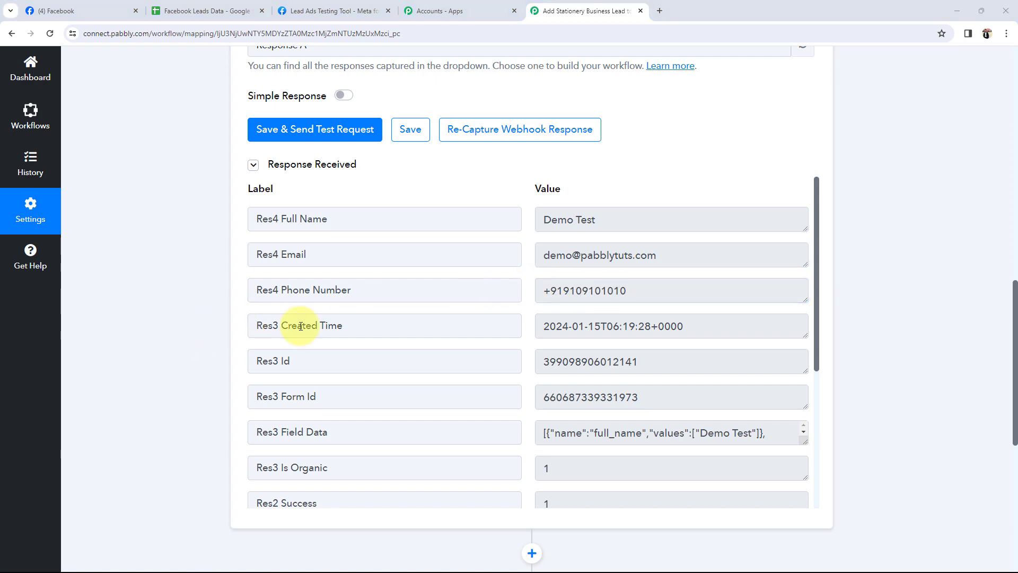
Step: Collapse the Facebook Lead Ads trigger step
{"action": "scroll", "coordinate": [319, 324], "scroll_direction": "up", "scroll_amount": 5}
{"action": "scroll", "coordinate": [336, 297], "scroll_direction": "up", "scroll_amount": 7}
{"action": "scroll", "coordinate": [336, 296], "scroll_direction": "up", "scroll_amount": 4}
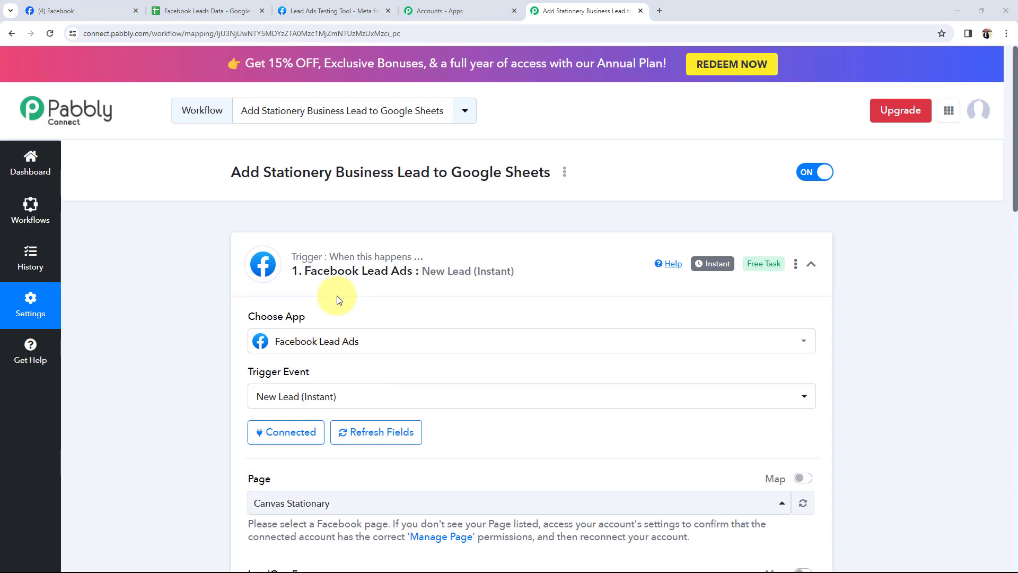
{"action": "left_click", "coordinate": [415, 254]}
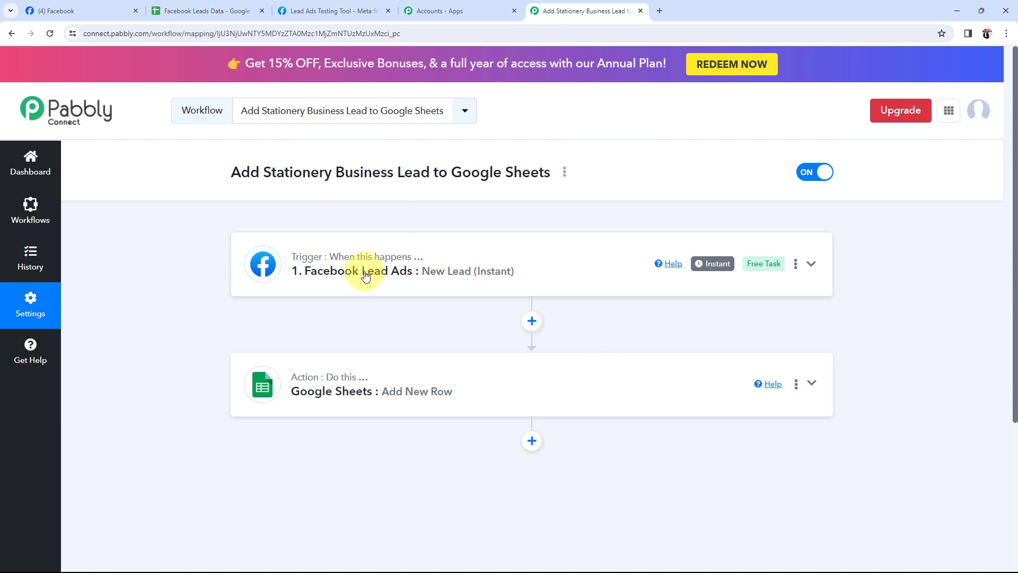
Step: Add a new Google Sheets connection by signing in with a Google account and allowing access
{"action": "left_click", "coordinate": [313, 397]}
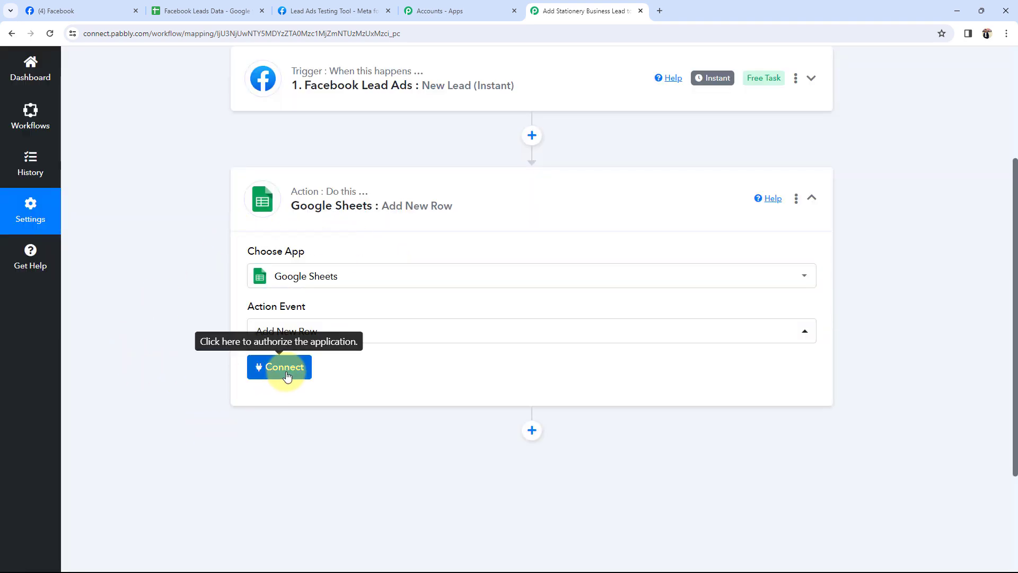
{"action": "left_click", "coordinate": [286, 371]}
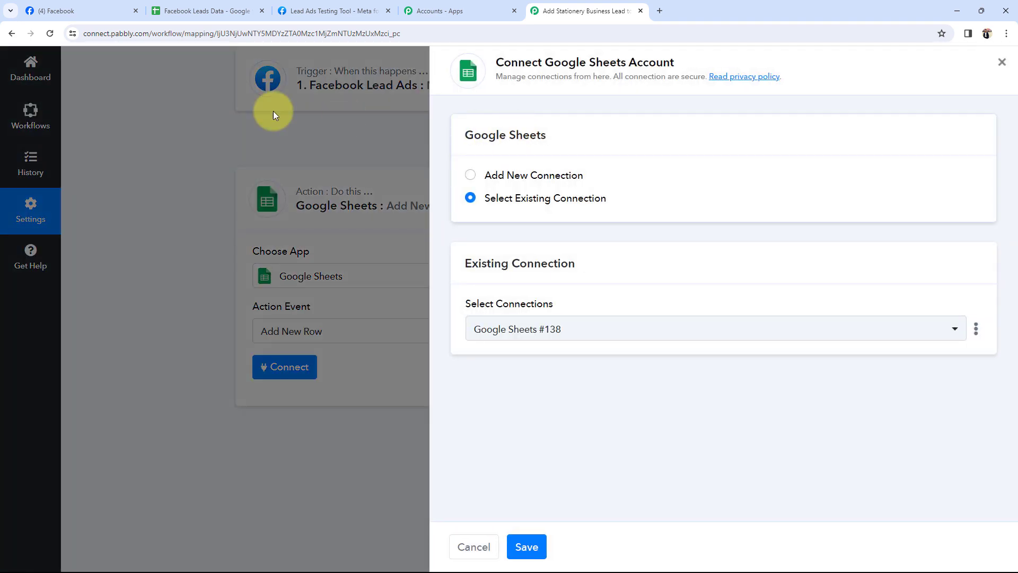
{"action": "left_click", "coordinate": [470, 175]}
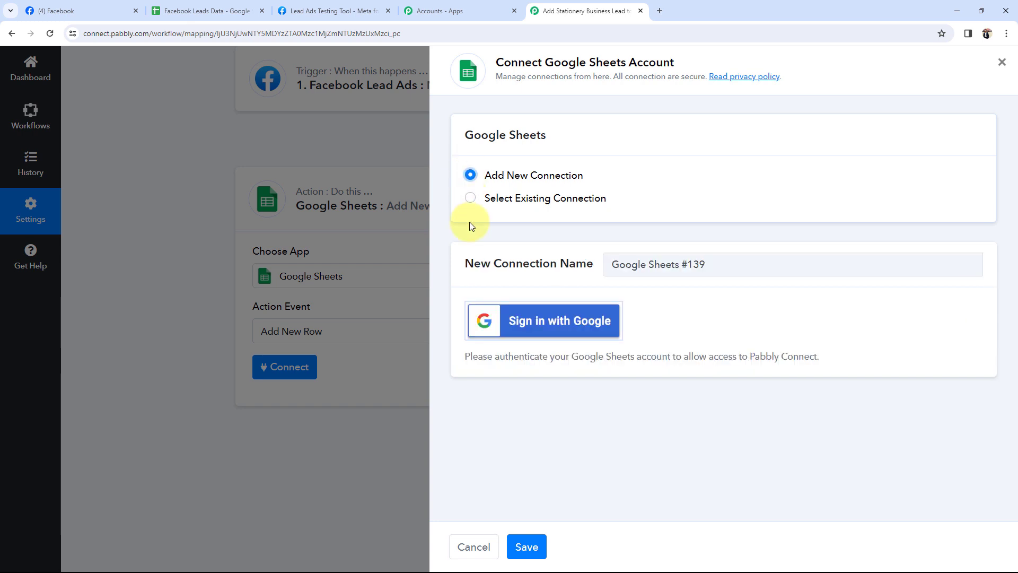
{"action": "left_click", "coordinate": [520, 320]}
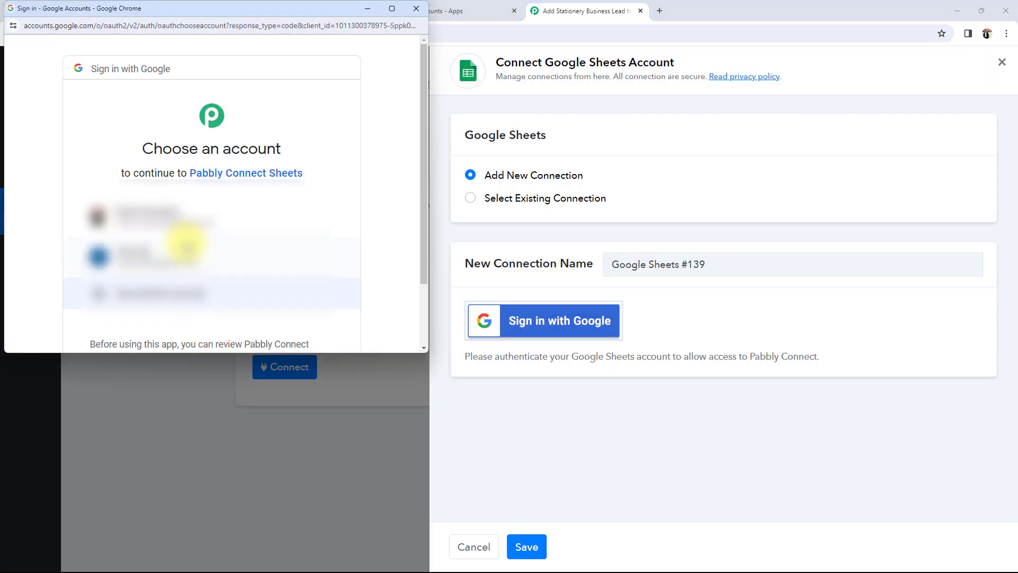
{"action": "left_click", "coordinate": [186, 226]}
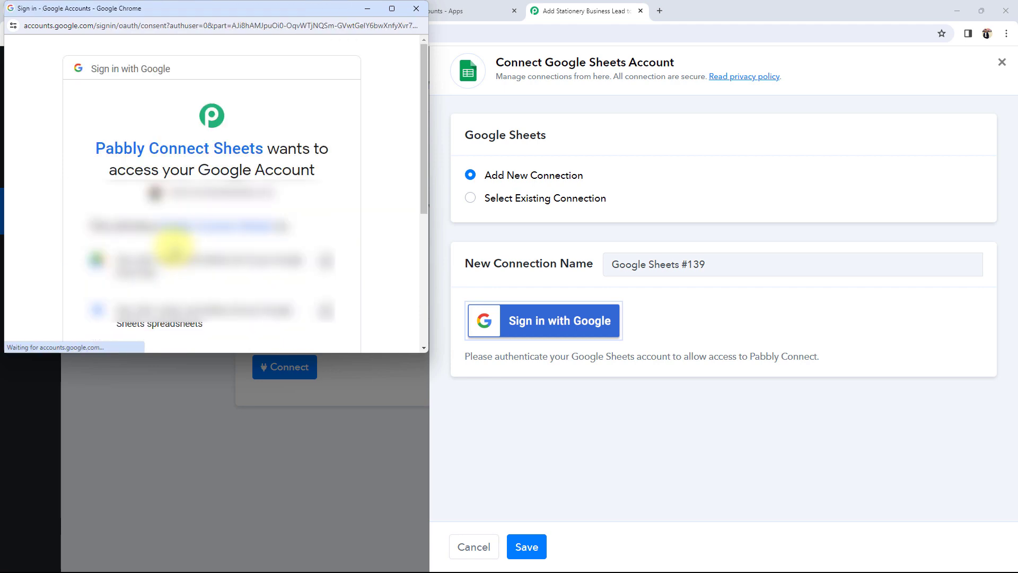
{"action": "scroll", "coordinate": [213, 281], "scroll_direction": "down", "scroll_amount": 5}
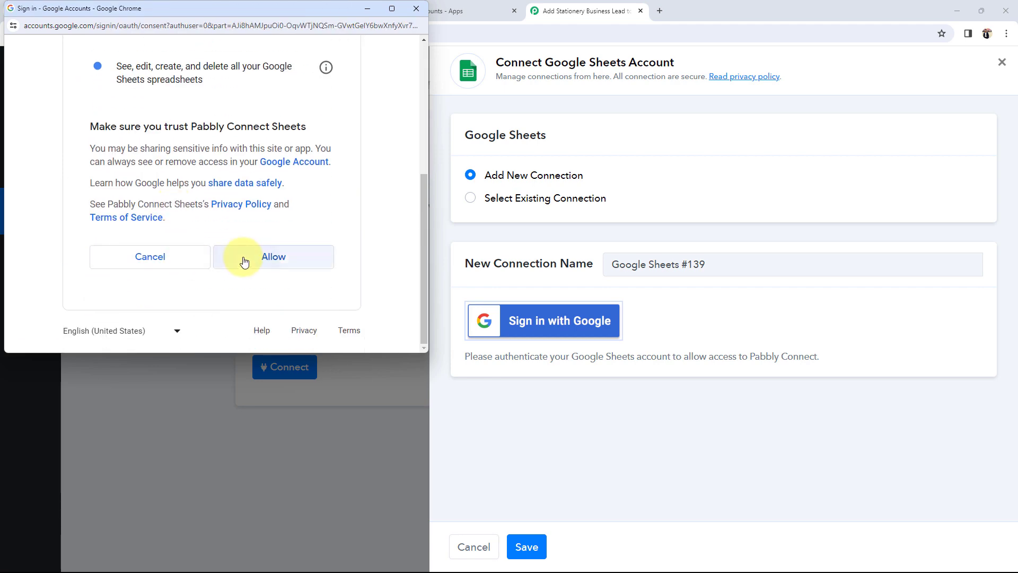
{"action": "left_click", "coordinate": [244, 257]}
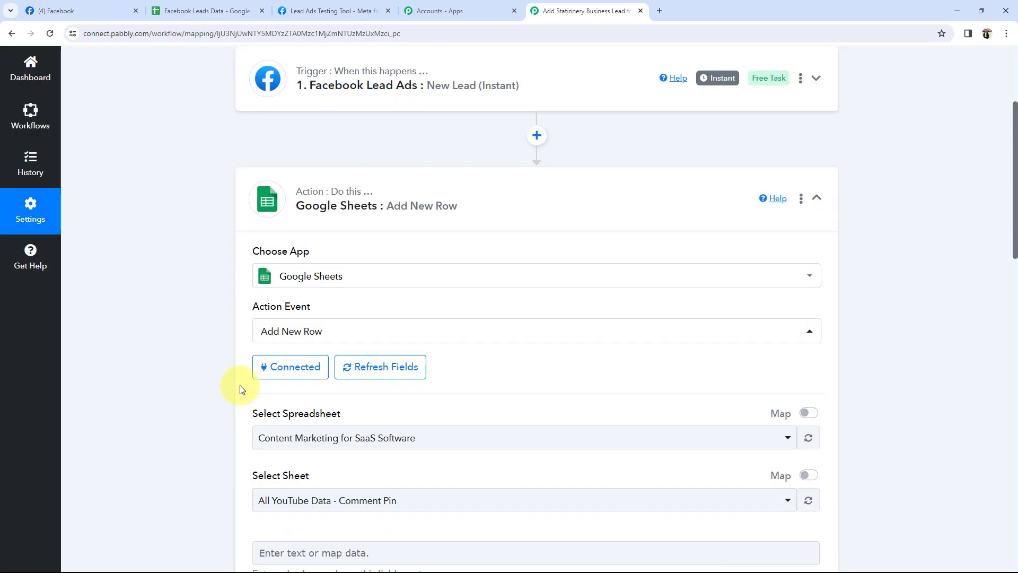
Step: Look over the Select Spreadsheet field and the Facebook Leads Data spreadsheet
{"action": "scroll", "coordinate": [239, 408], "scroll_direction": "down", "scroll_amount": 5}
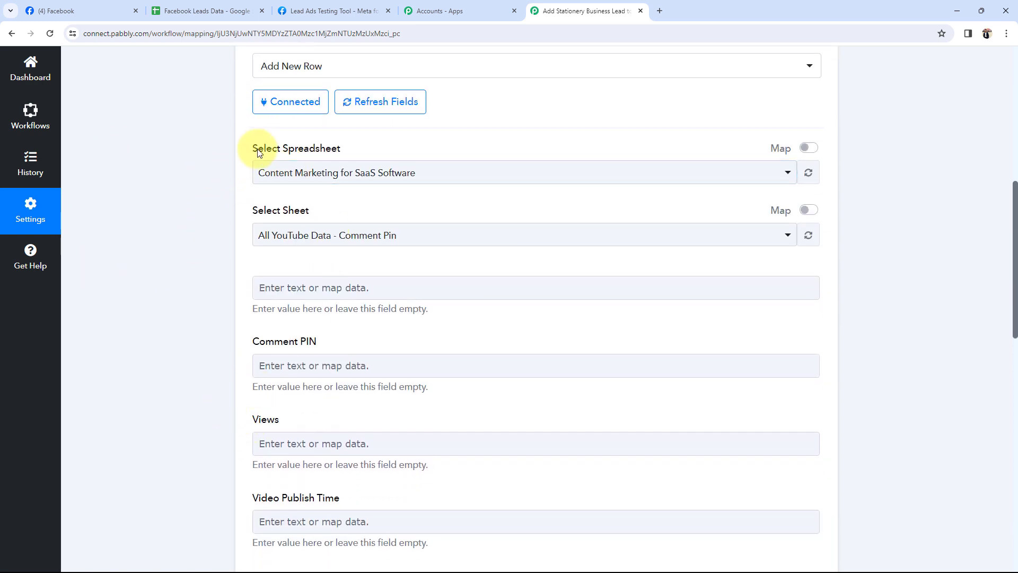
{"action": "left_click_drag", "start_coordinate": [250, 148], "coordinate": [341, 150]}
{"action": "left_click", "coordinate": [177, 206]}
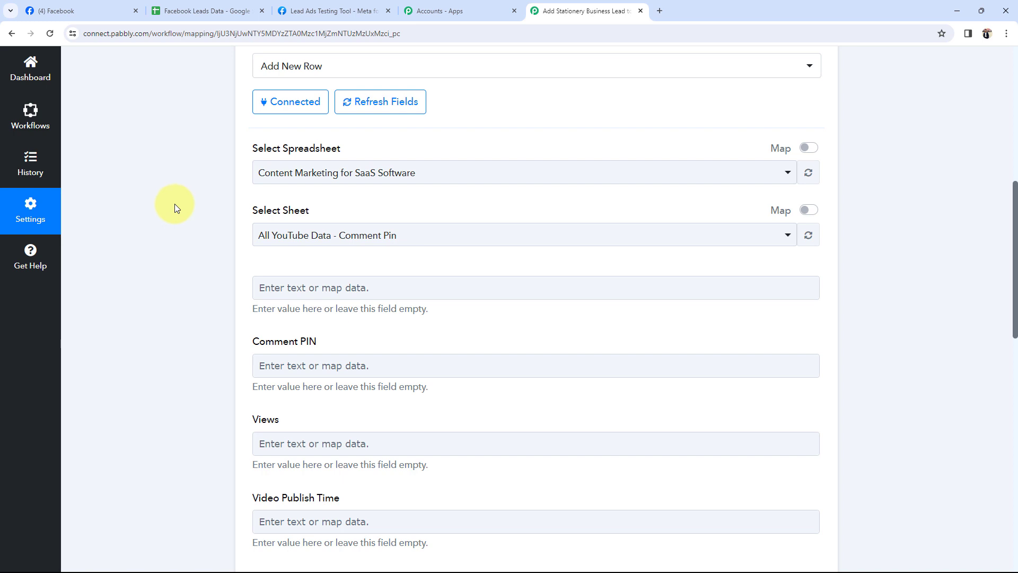
{"action": "left_click", "coordinate": [201, 11]}
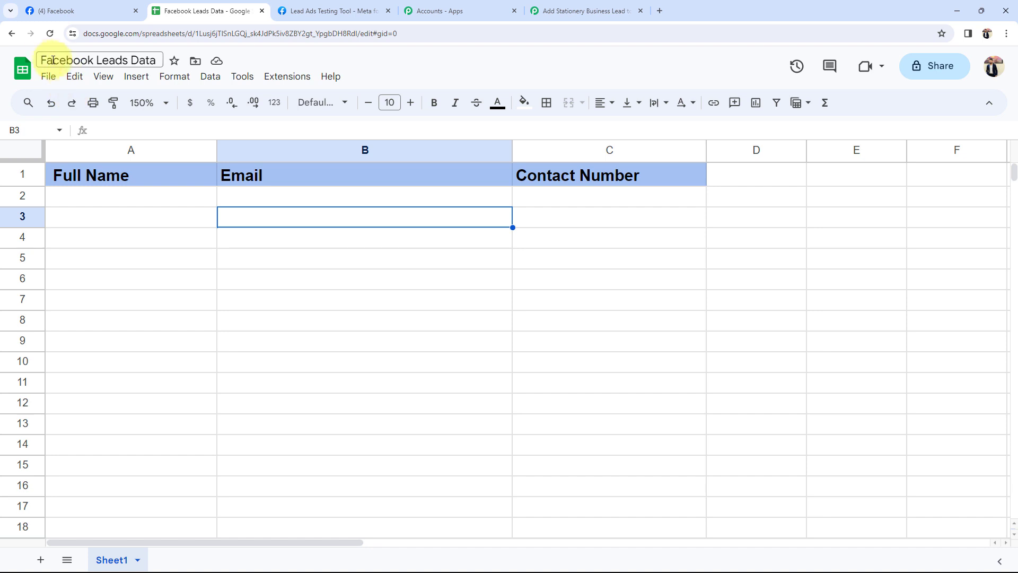
{"action": "left_click", "coordinate": [584, 5]}
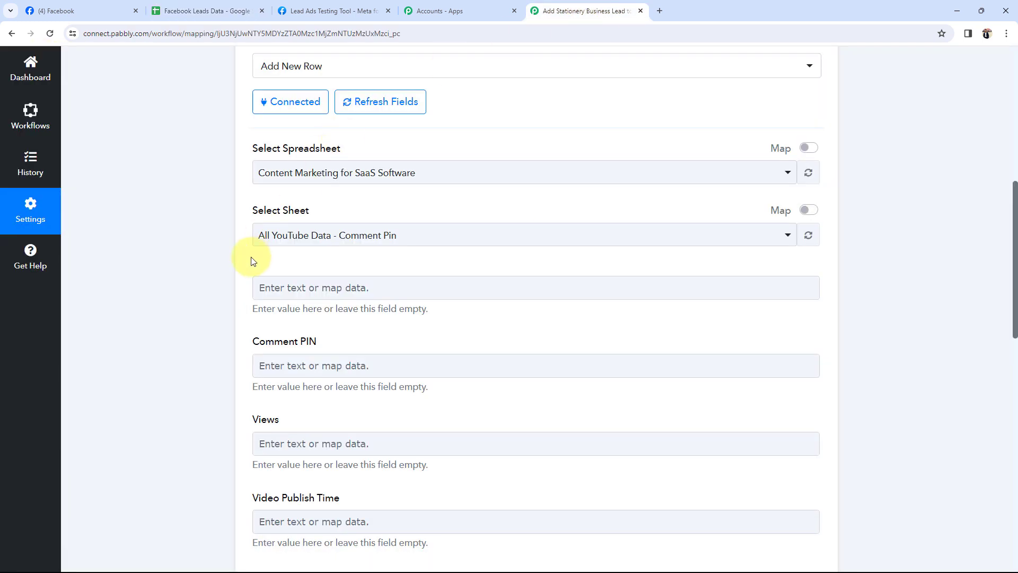
Step: Choose Facebook Leads Data as the spreadsheet and confirm its column headers
{"action": "left_click", "coordinate": [266, 174]}
{"action": "left_click", "coordinate": [268, 257]}
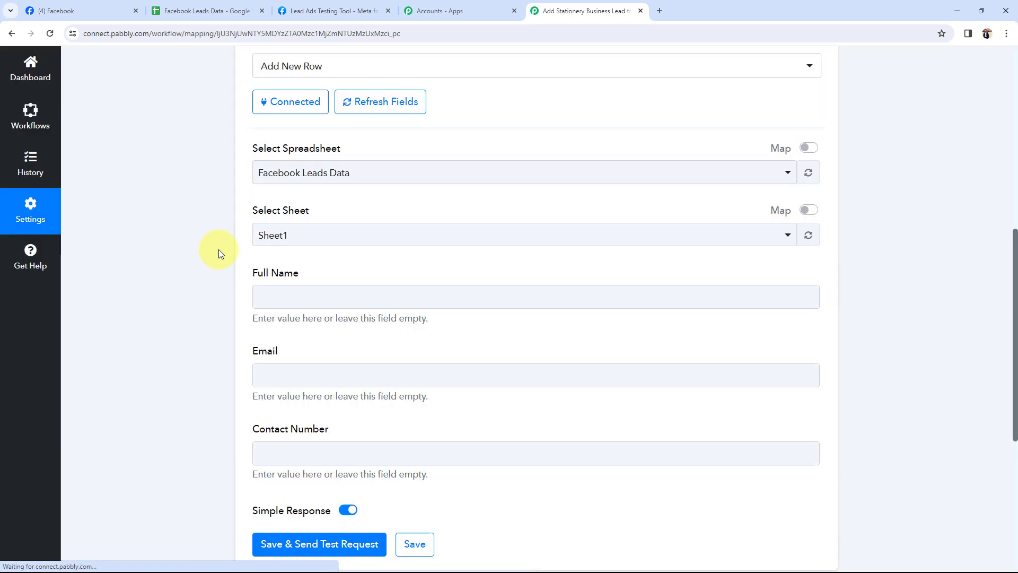
{"action": "left_click", "coordinate": [213, 10]}
{"action": "left_click", "coordinate": [130, 238]}
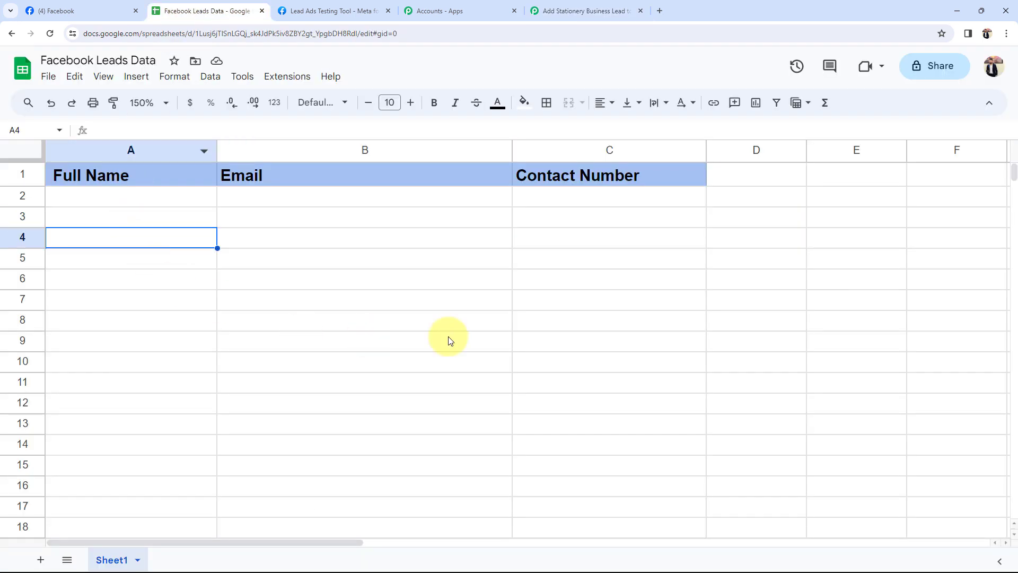
{"action": "left_click", "coordinate": [586, 11]}
{"action": "scroll", "coordinate": [239, 273], "scroll_direction": "down", "scroll_amount": 1}
{"action": "left_click_drag", "start_coordinate": [253, 374], "coordinate": [319, 380]}
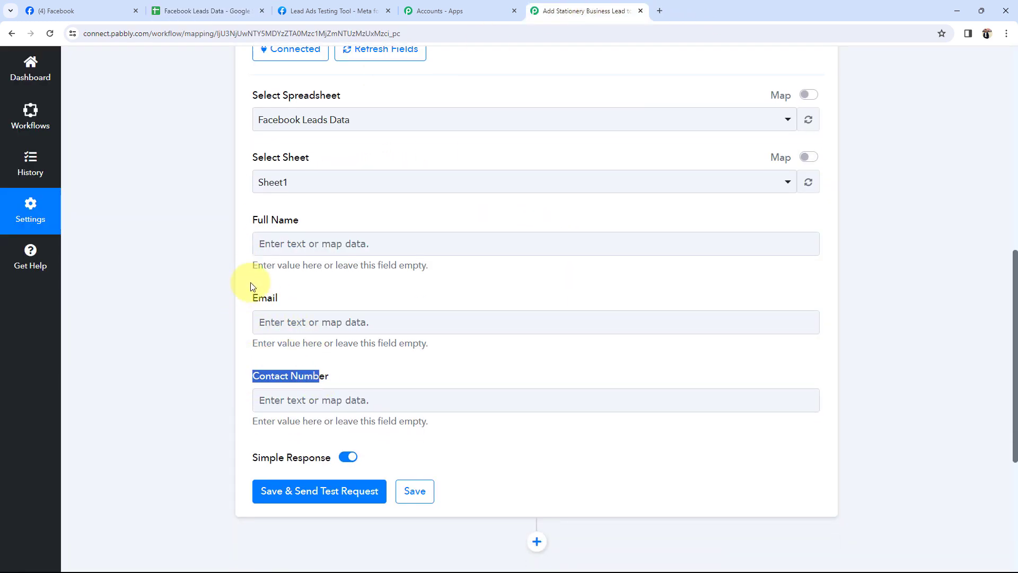
Step: Pick Sheet1 as the target sheet and confirm the spreadsheet is still empty
{"action": "left_click", "coordinate": [262, 179]}
{"action": "left_click", "coordinate": [269, 244]}
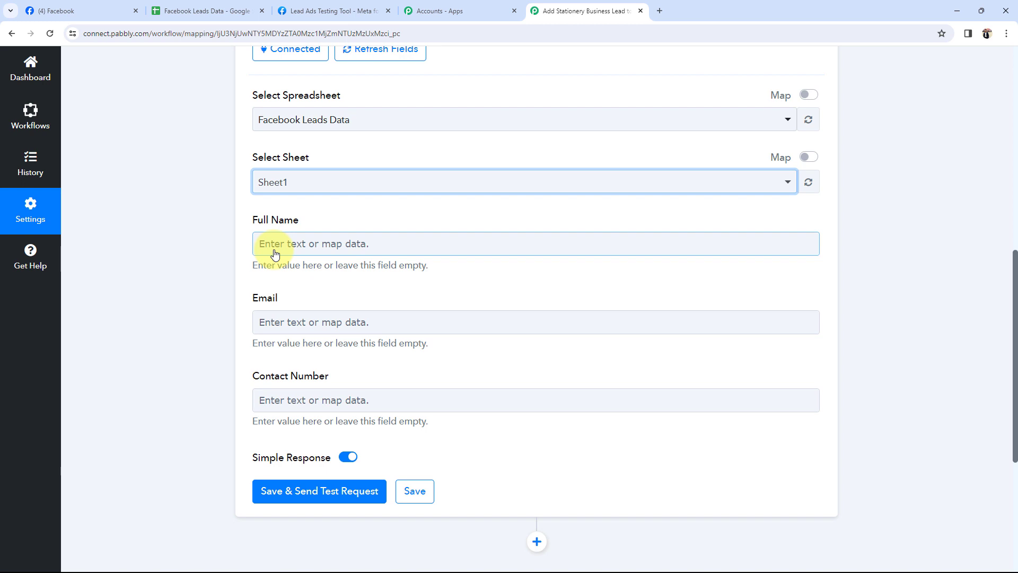
{"action": "left_click", "coordinate": [207, 11]}
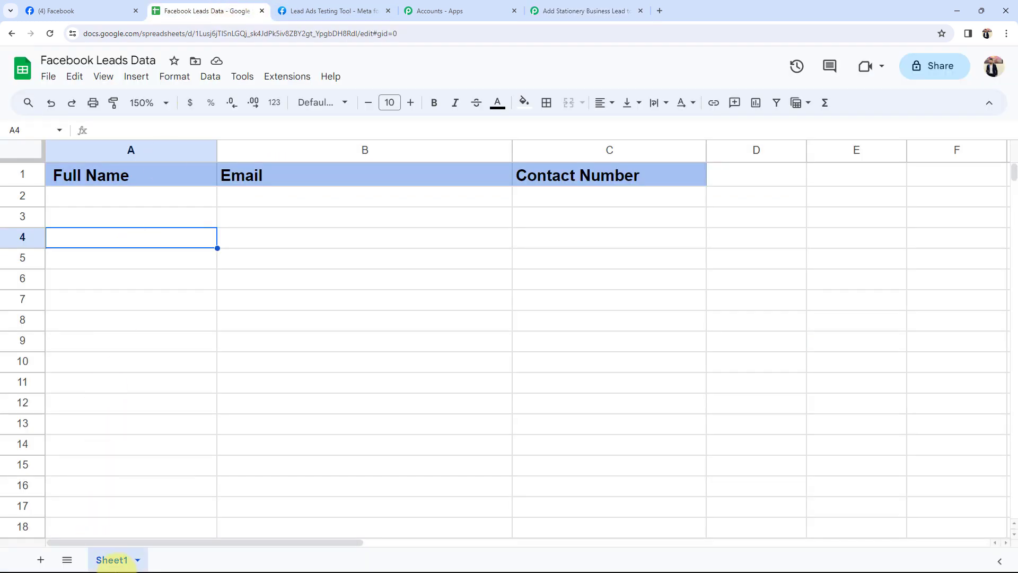
{"action": "left_click", "coordinate": [586, 10]}
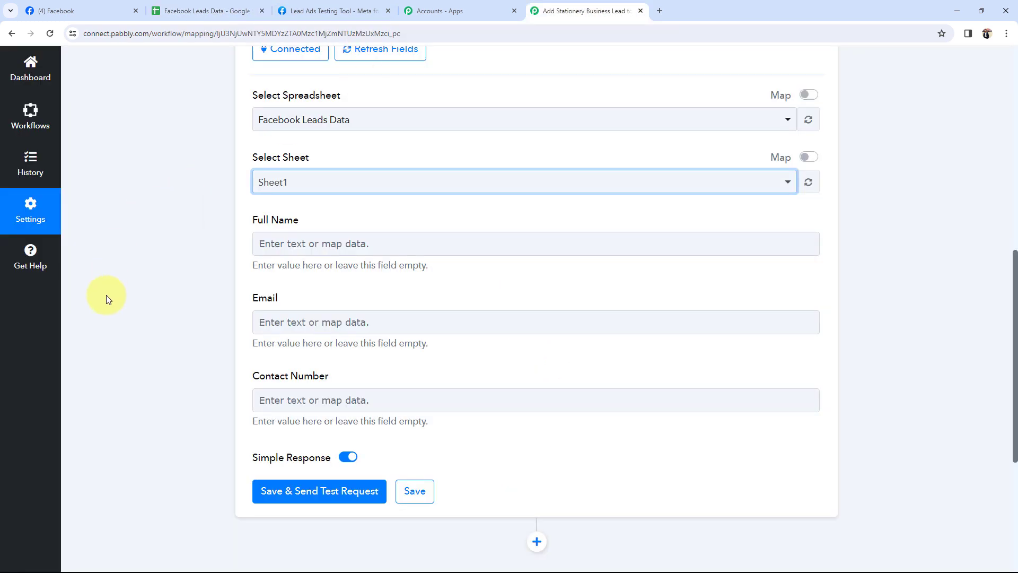
Step: Bring up the mapping data list for the Full Name field
{"action": "scroll", "coordinate": [164, 336], "scroll_direction": "down", "scroll_amount": 1}
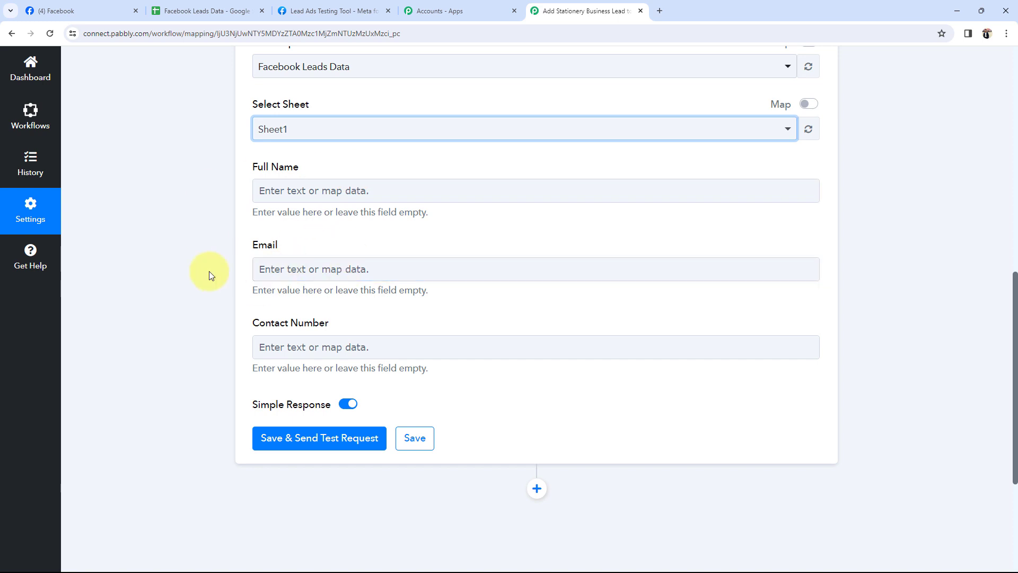
{"action": "scroll", "coordinate": [209, 271], "scroll_direction": "up", "scroll_amount": 10}
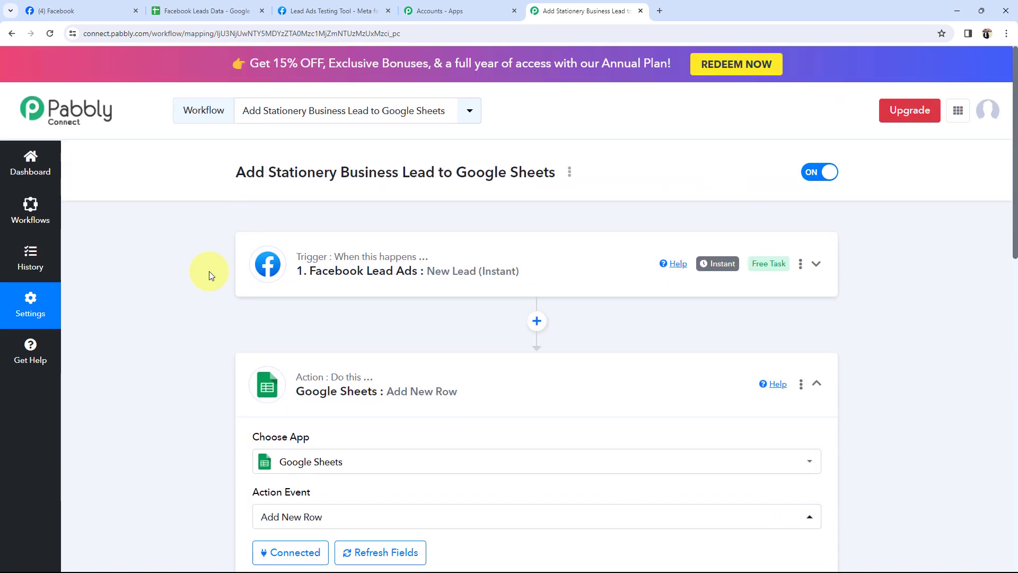
{"action": "scroll", "coordinate": [151, 302], "scroll_direction": "down", "scroll_amount": 5}
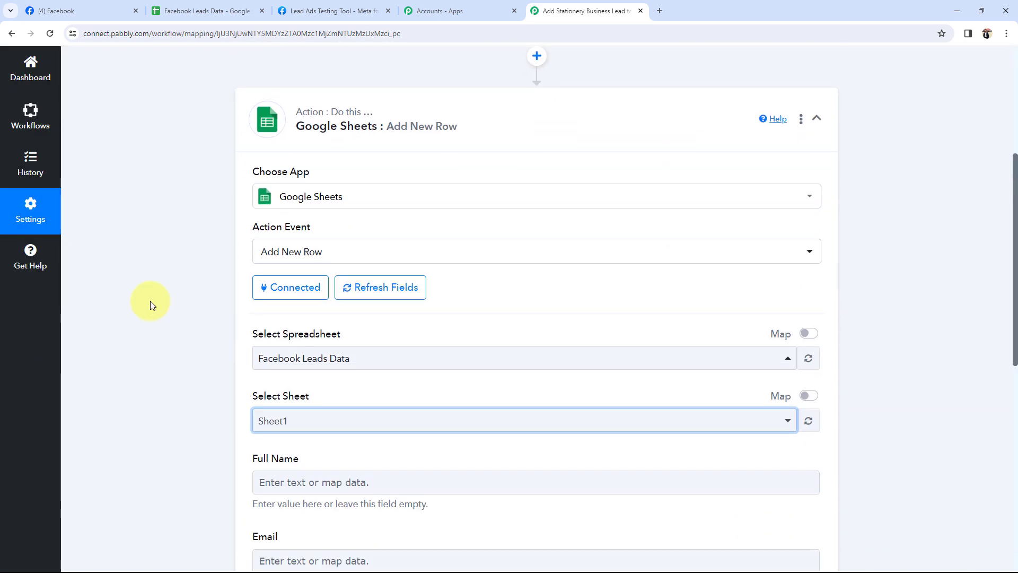
{"action": "scroll", "coordinate": [150, 301], "scroll_direction": "down", "scroll_amount": 3}
{"action": "scroll", "coordinate": [151, 301], "scroll_direction": "down", "scroll_amount": 2}
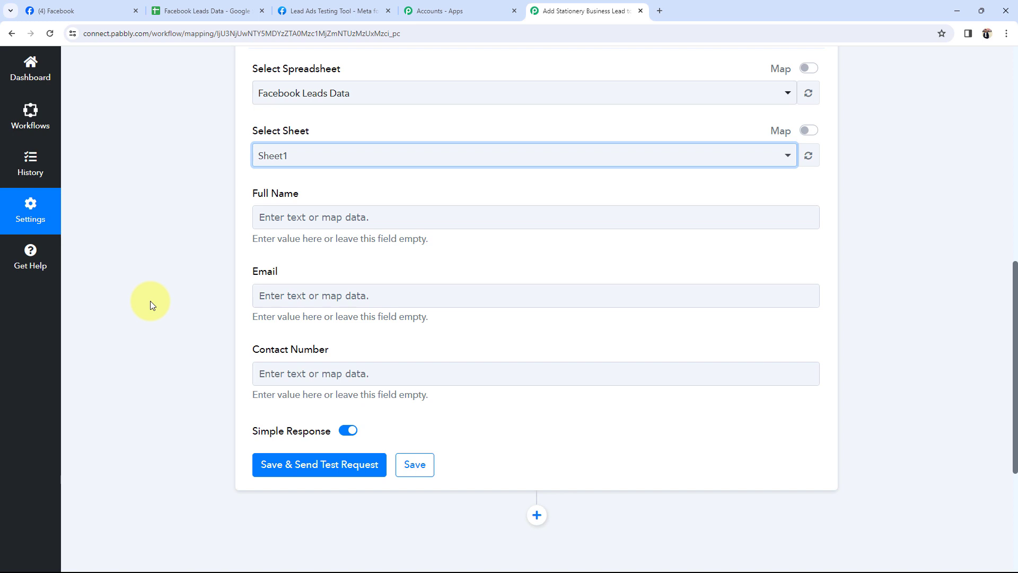
{"action": "left_click", "coordinate": [294, 218]}
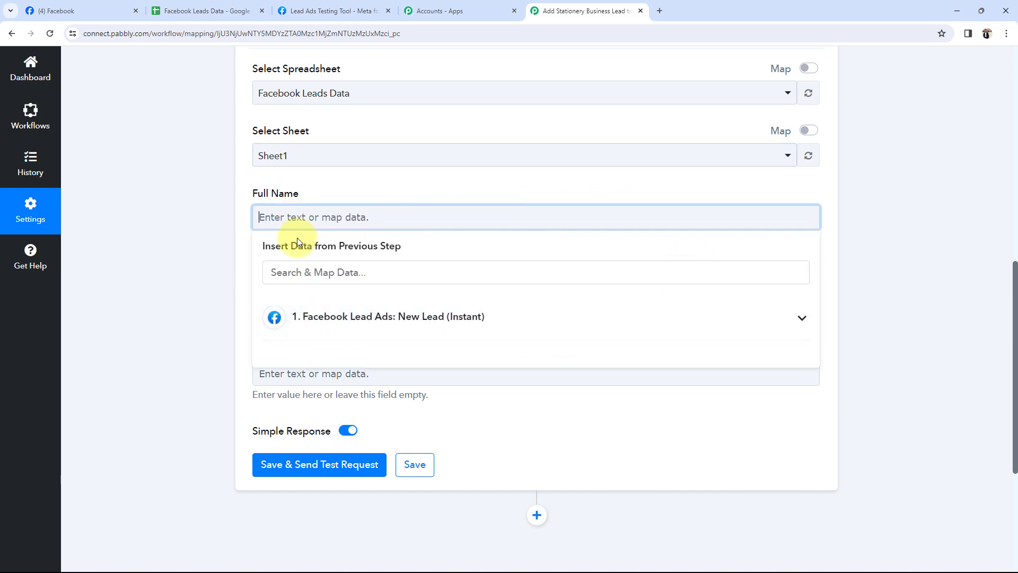
Step: Map the lead's Res4 Full Name and Res4 Email into the Full Name and Email fields
{"action": "left_click", "coordinate": [802, 319]}
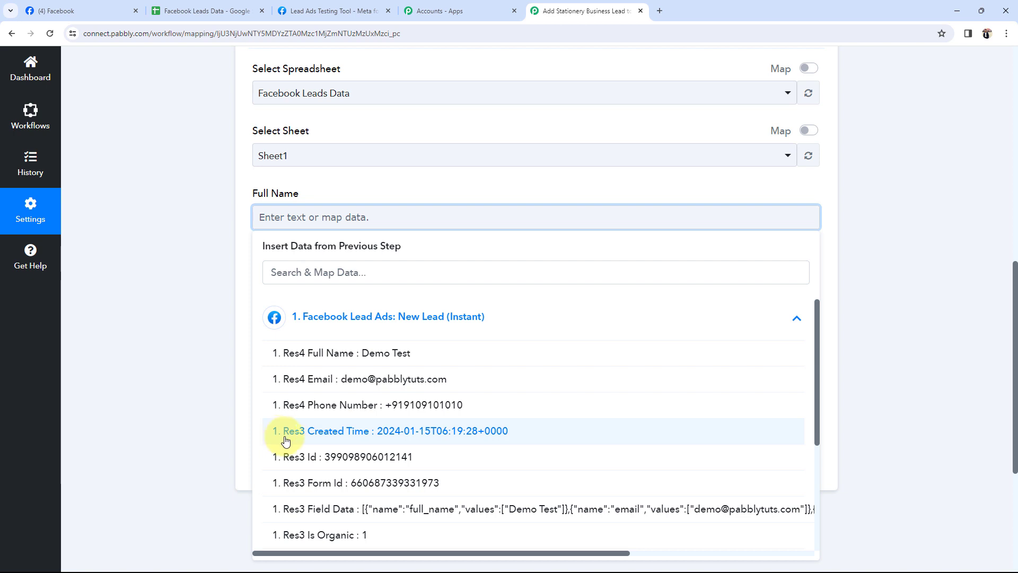
{"action": "left_click", "coordinate": [360, 353]}
{"action": "left_click", "coordinate": [146, 272]}
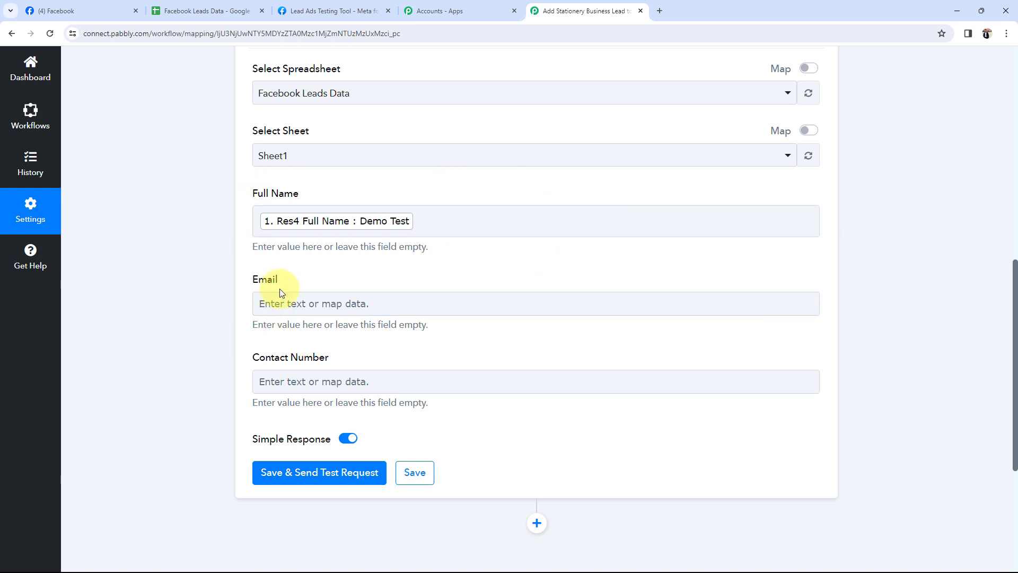
{"action": "left_click", "coordinate": [283, 304]}
{"action": "left_click", "coordinate": [297, 402]}
{"action": "left_click", "coordinate": [288, 468]}
{"action": "left_click", "coordinate": [211, 279]}
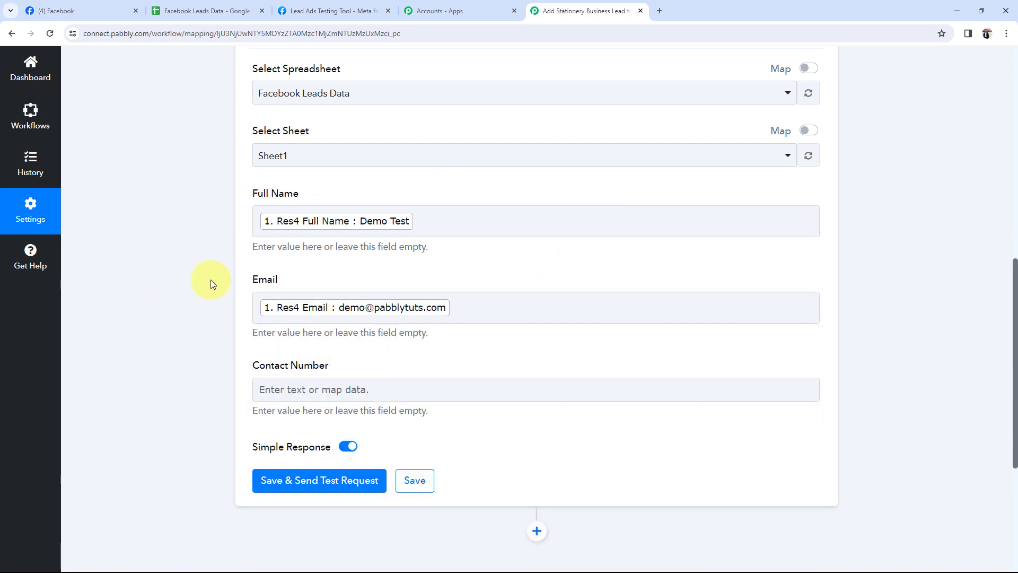
Step: Map Res4 Phone Number into Contact Number and check that the sheet's row 2 is empty
{"action": "scroll", "coordinate": [211, 279], "scroll_direction": "down", "scroll_amount": 2}
{"action": "left_click", "coordinate": [295, 283]}
{"action": "left_click", "coordinate": [310, 384]}
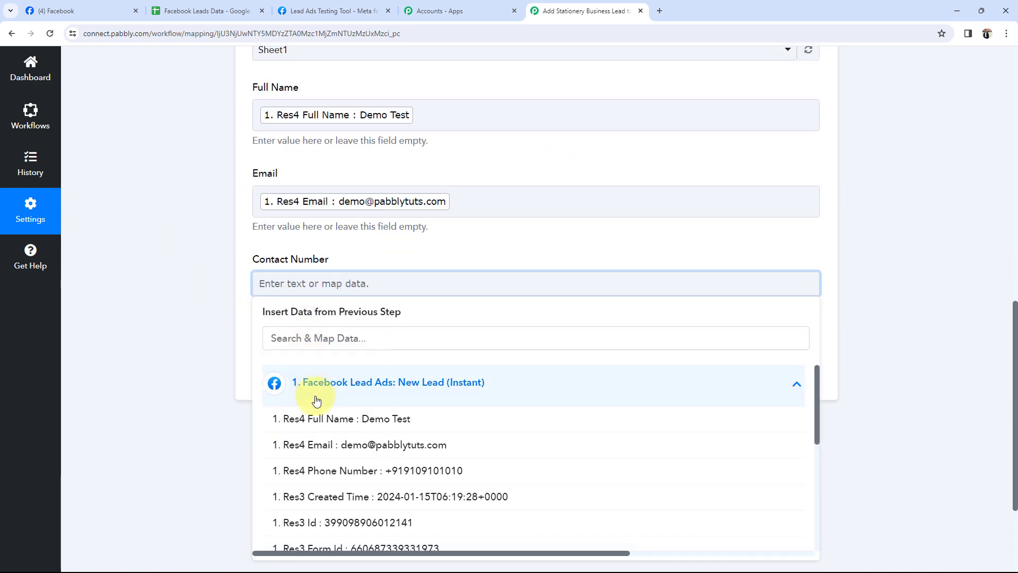
{"action": "left_click", "coordinate": [337, 470]}
{"action": "left_click", "coordinate": [146, 271]}
{"action": "scroll", "coordinate": [145, 272], "scroll_direction": "up", "scroll_amount": 2}
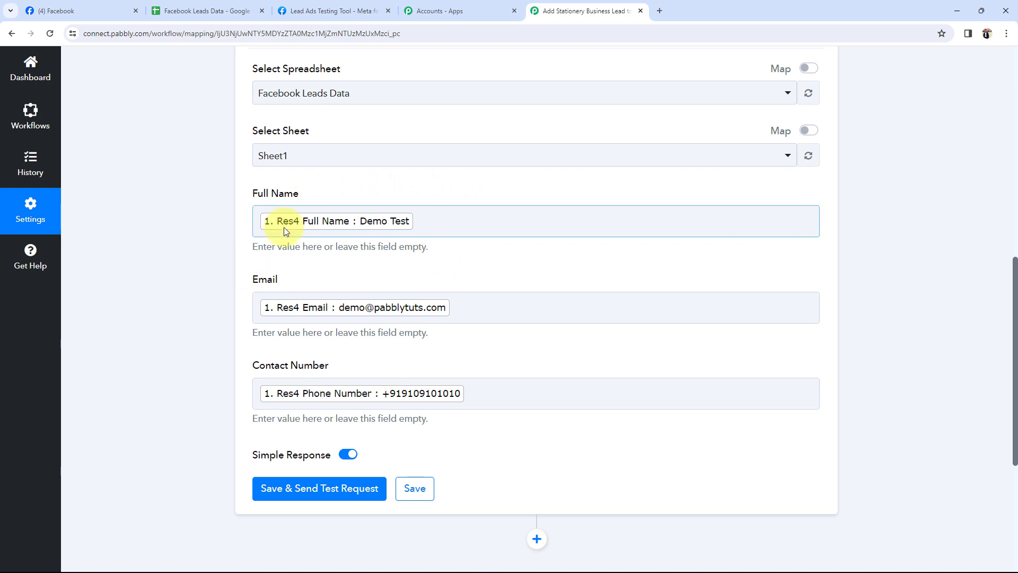
{"action": "left_click", "coordinate": [201, 10]}
{"action": "left_click", "coordinate": [112, 197]}
Step: Send the test request and review its UpdatedRows, UpdatedColumns and UpdatedCells response values
{"action": "left_click", "coordinate": [297, 198]}
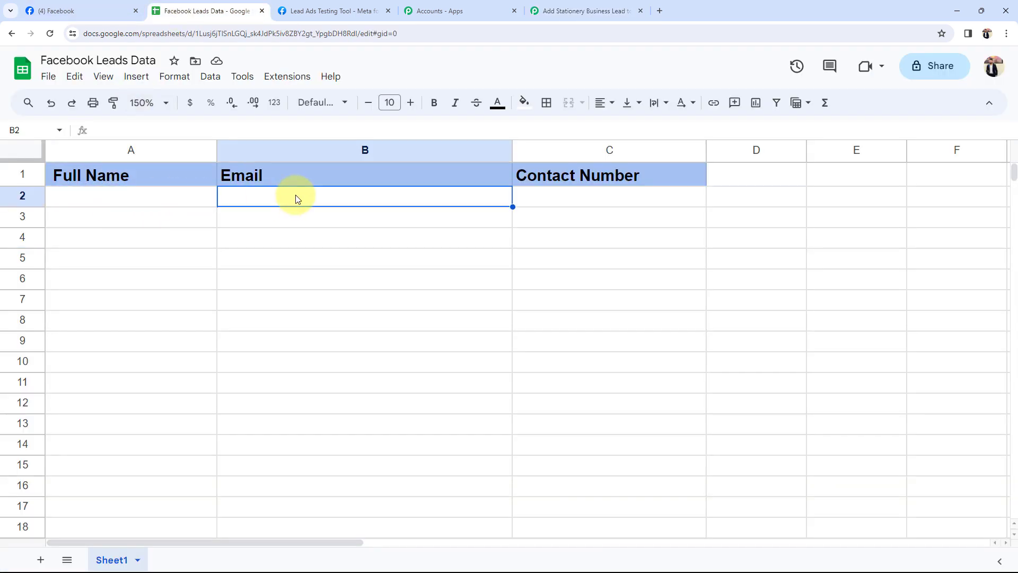
{"action": "left_click", "coordinate": [599, 11]}
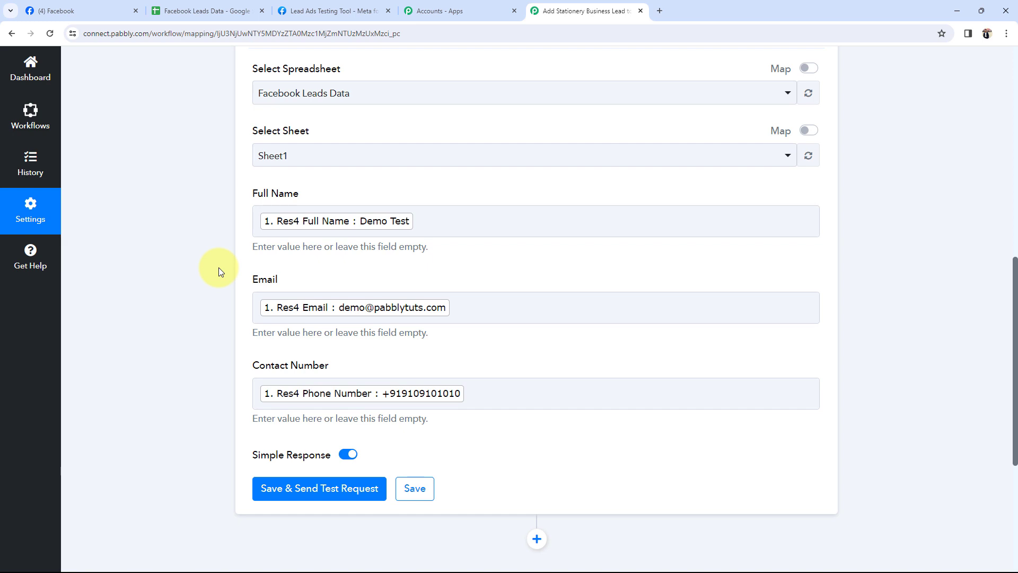
{"action": "scroll", "coordinate": [221, 271], "scroll_direction": "down", "scroll_amount": 2}
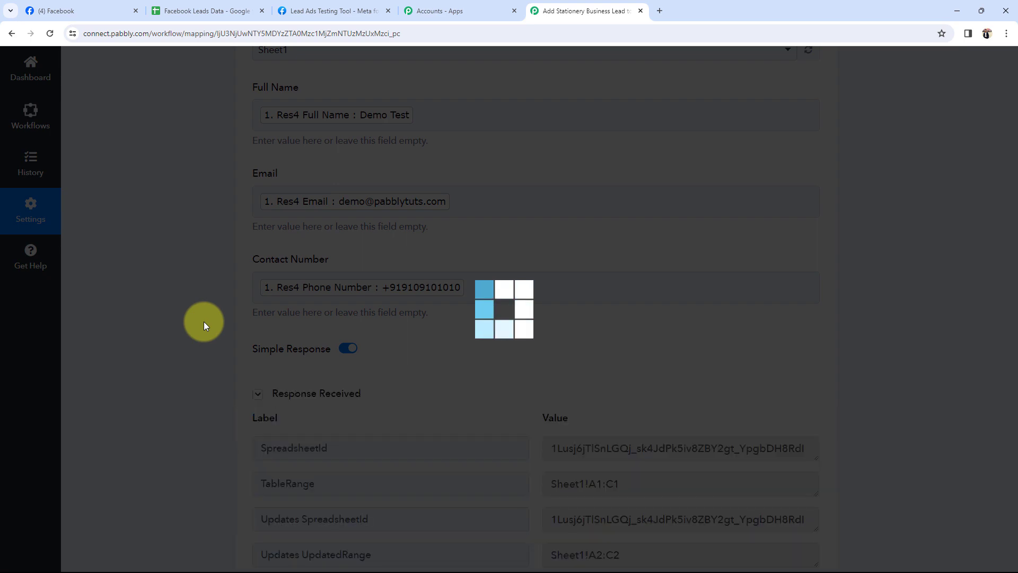
{"action": "scroll", "coordinate": [206, 326], "scroll_direction": "down", "scroll_amount": 3}
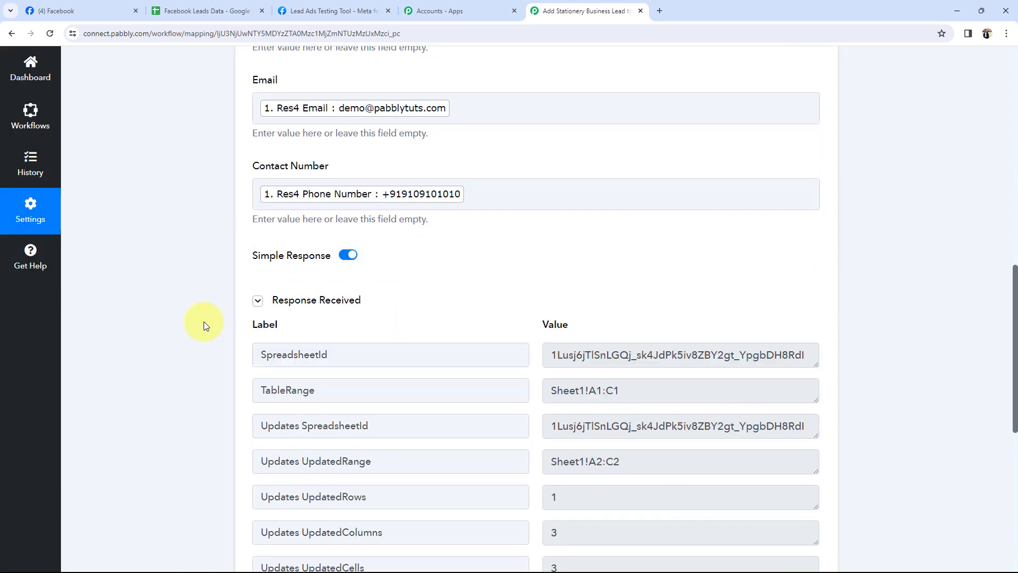
{"action": "double_click", "coordinate": [591, 432]}
{"action": "double_click", "coordinate": [572, 469]}
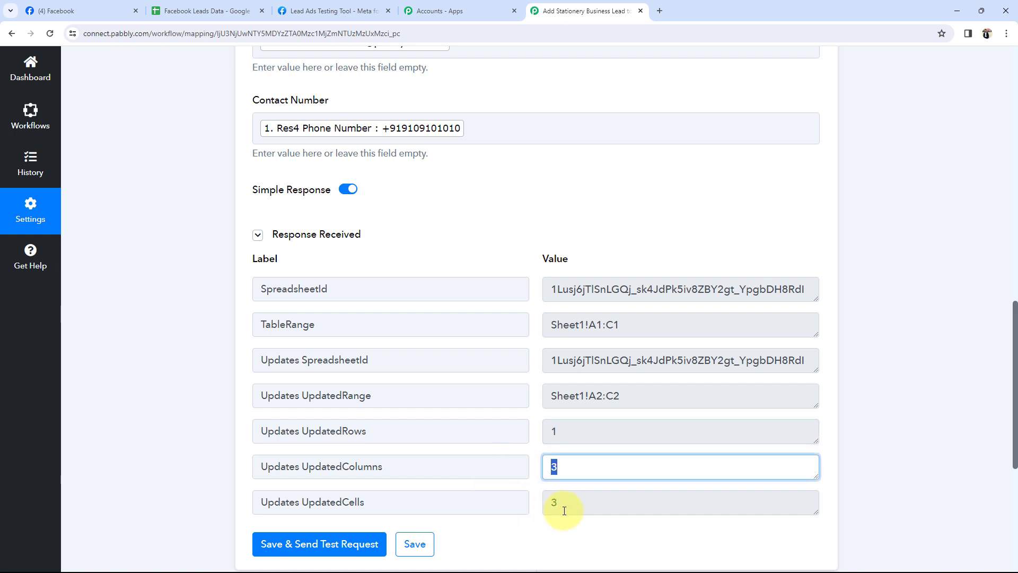
{"action": "double_click", "coordinate": [564, 504]}
{"action": "left_click", "coordinate": [221, 11]}
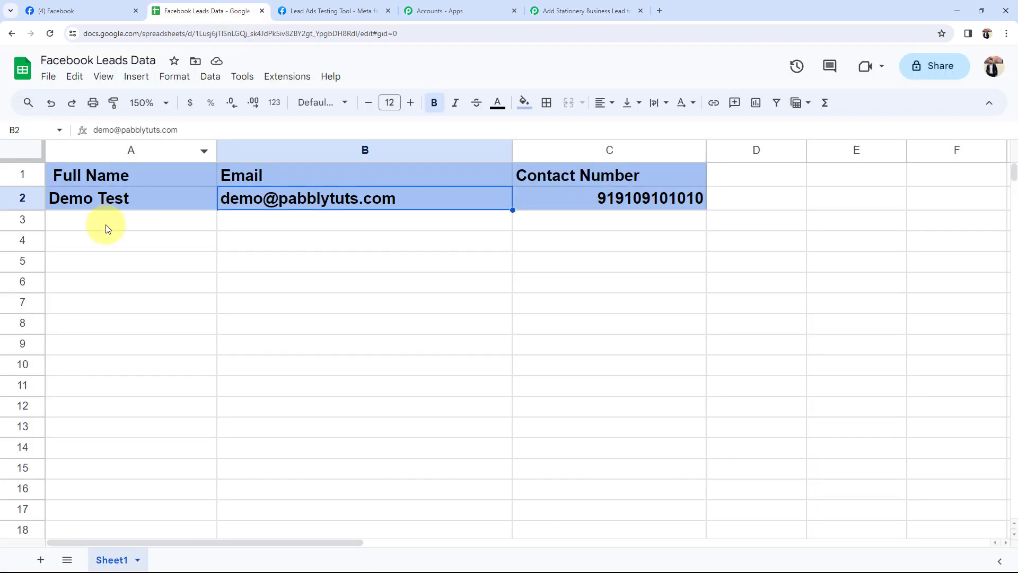
Step: Confirm A2, B2 and C2 hold the lead's full name, email and contact number
{"action": "left_click", "coordinate": [107, 206]}
{"action": "left_click", "coordinate": [287, 202]}
{"action": "left_click", "coordinate": [633, 195]}
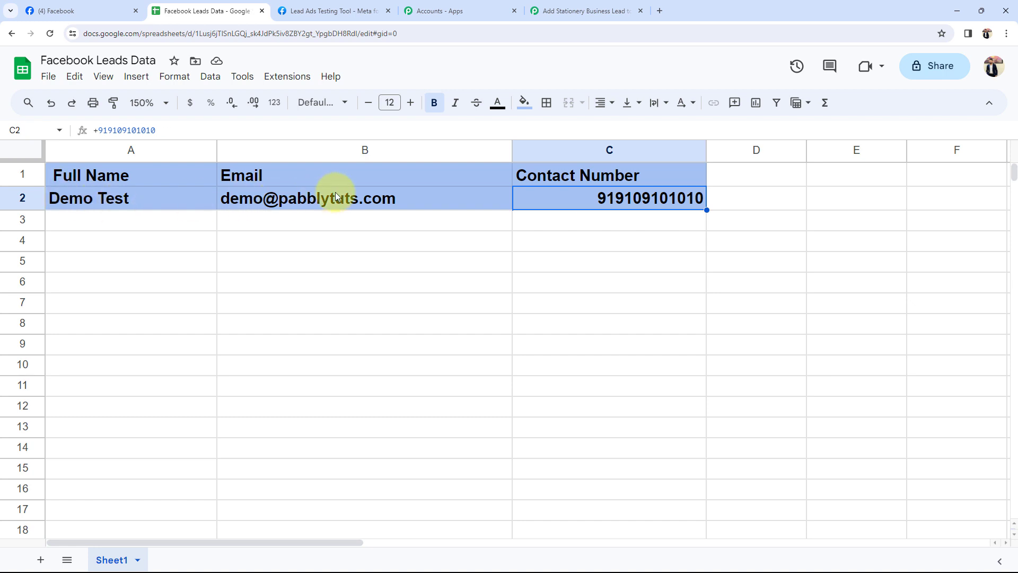
{"action": "left_click", "coordinate": [113, 206]}
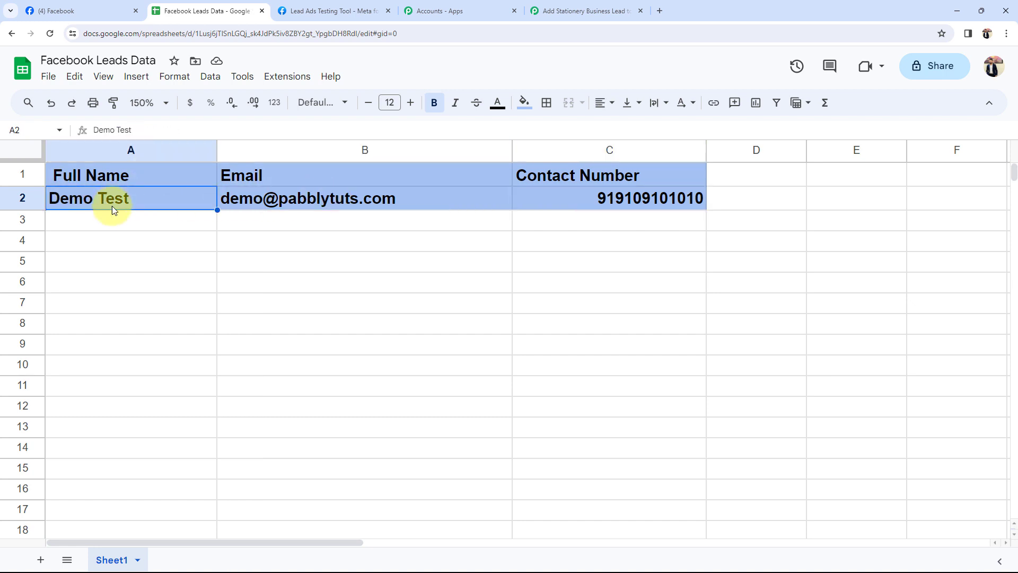
{"action": "left_click", "coordinate": [257, 210]}
{"action": "left_click", "coordinate": [558, 197]}
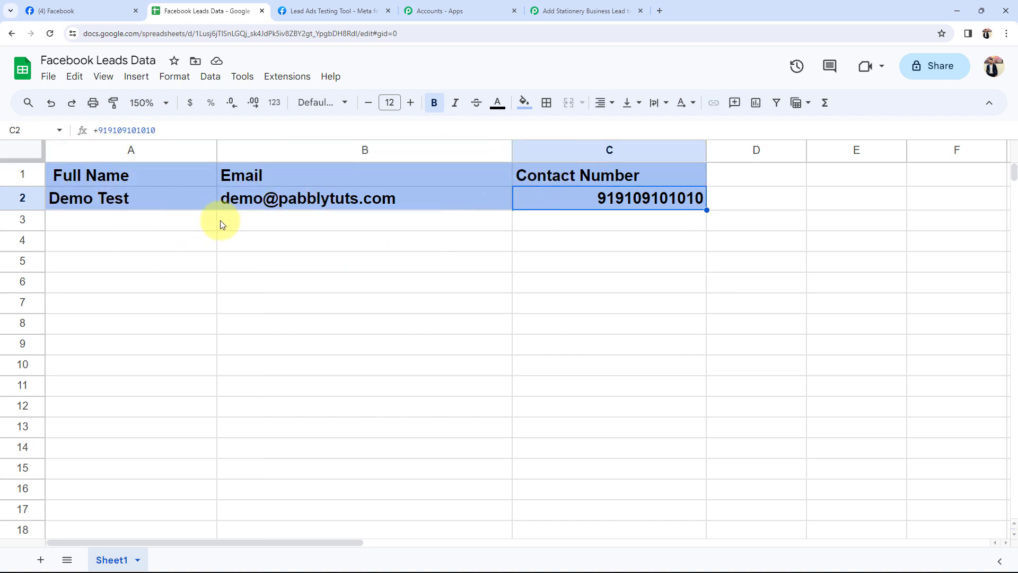
Step: Confirm row 3 (A3, B3, C3) of Facebook Leads Data stays empty
{"action": "left_click", "coordinate": [79, 10]}
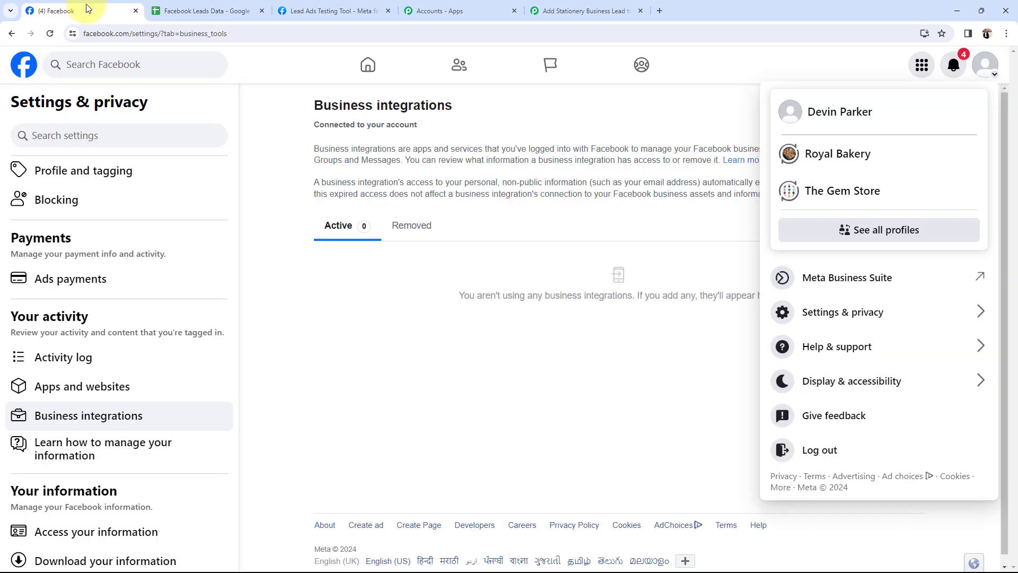
{"action": "left_click", "coordinate": [584, 10]}
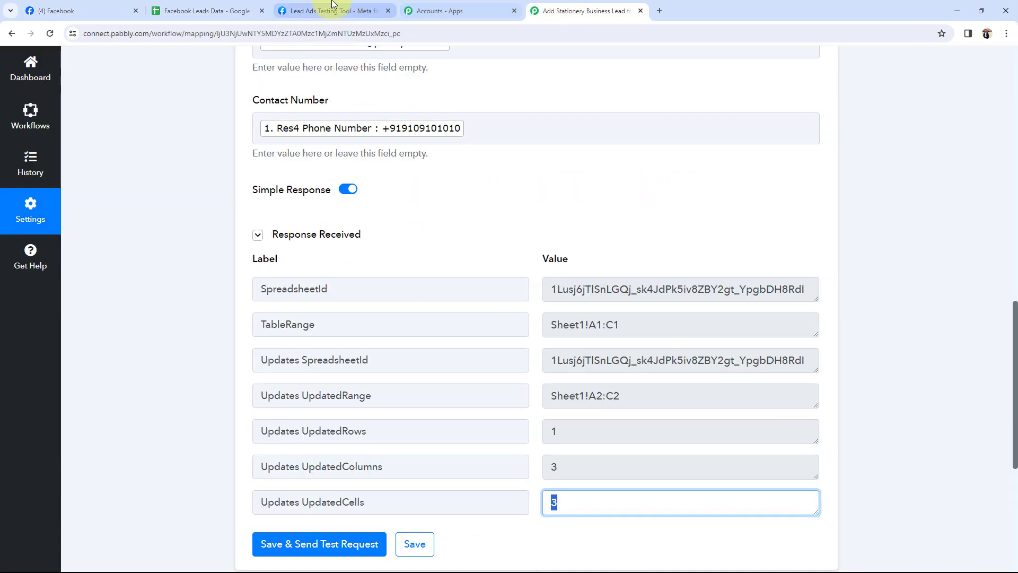
{"action": "left_click", "coordinate": [214, 5]}
{"action": "left_click", "coordinate": [127, 221]}
{"action": "left_click", "coordinate": [267, 221]}
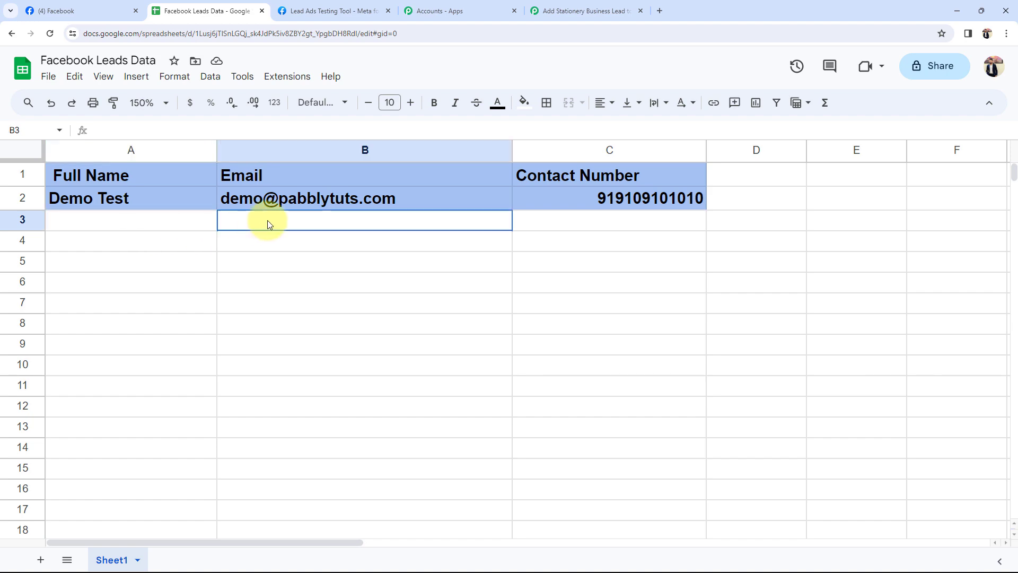
{"action": "left_click", "coordinate": [565, 226]}
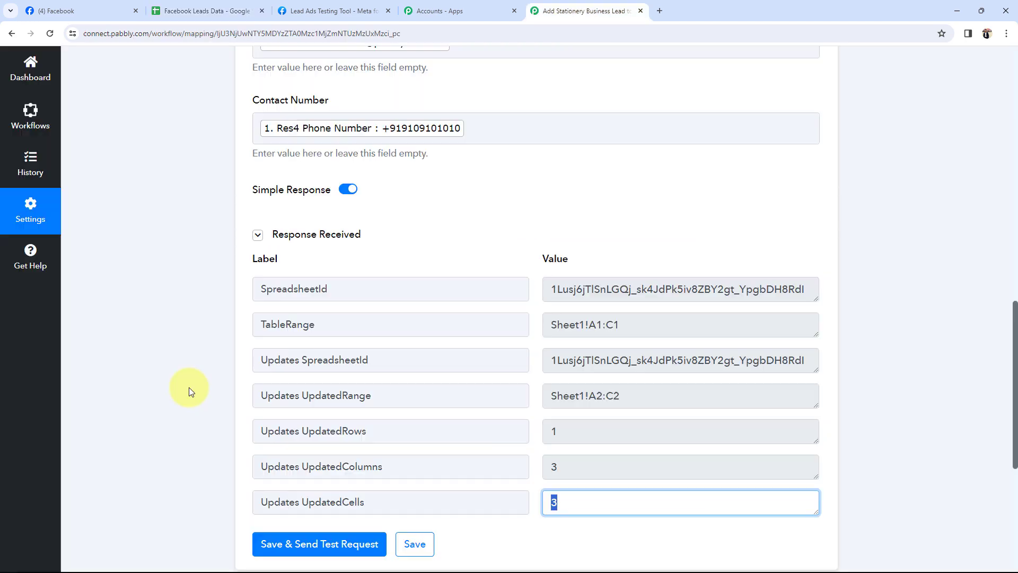
{"action": "scroll", "coordinate": [189, 387], "scroll_direction": "up", "scroll_amount": 1}
{"action": "scroll", "coordinate": [189, 387], "scroll_direction": "up", "scroll_amount": 3}
Step: Fold the Google Sheets Add New Row card and scroll back to the workflow's top
{"action": "scroll", "coordinate": [189, 387], "scroll_direction": "up", "scroll_amount": 4}
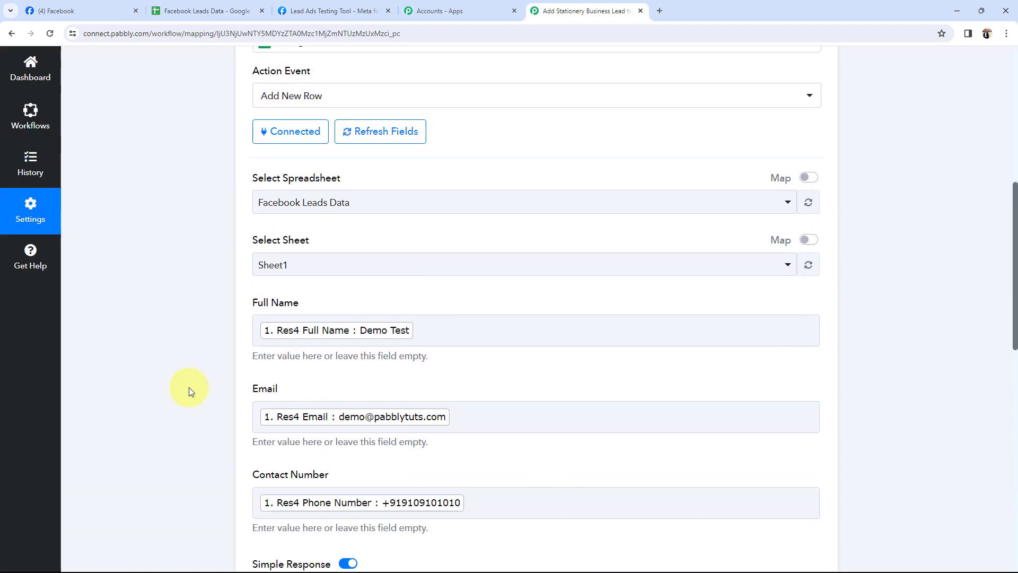
{"action": "scroll", "coordinate": [189, 387], "scroll_direction": "up", "scroll_amount": 5}
{"action": "left_click", "coordinate": [440, 234]}
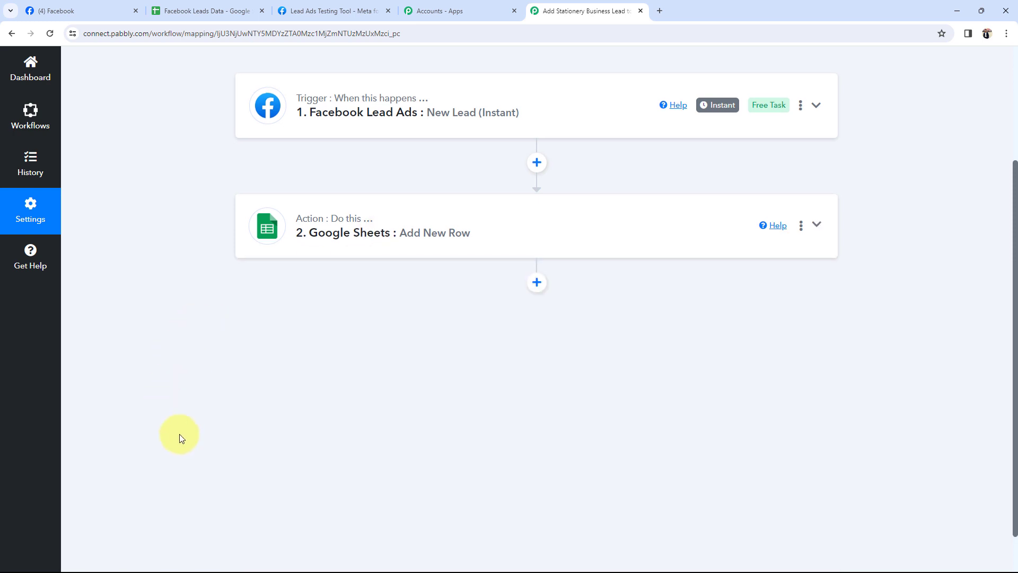
{"action": "scroll", "coordinate": [179, 433], "scroll_direction": "up", "scroll_amount": 3}
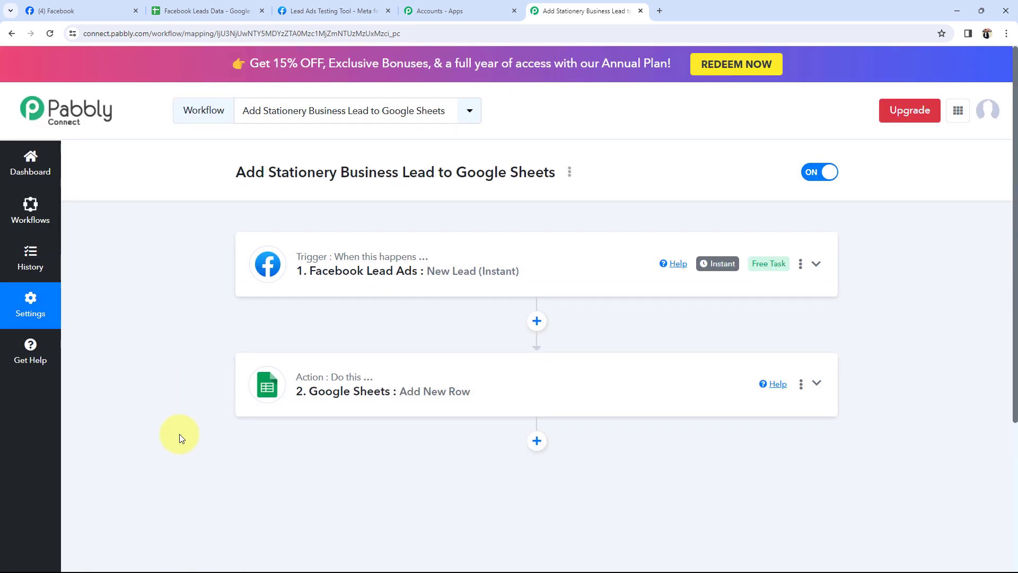